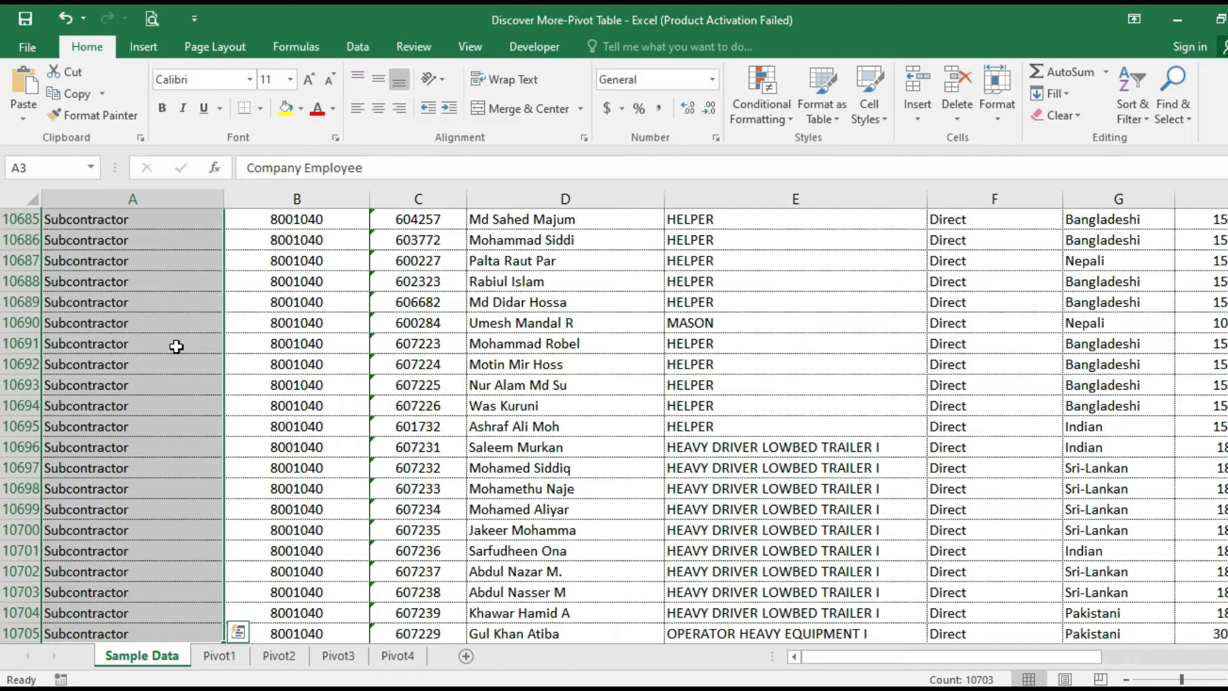
Step: Check the extent of the sample data from the Sponsor header to the last record and return to cell A1
key(ctrl+Home)
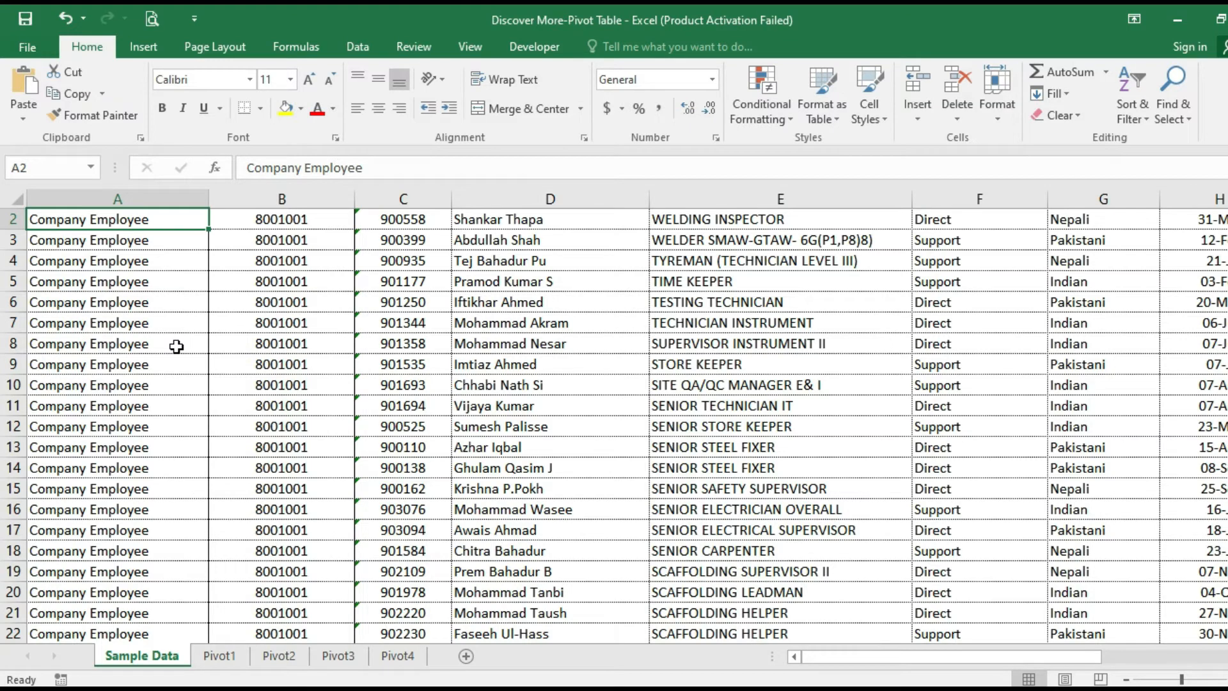
key(Up)
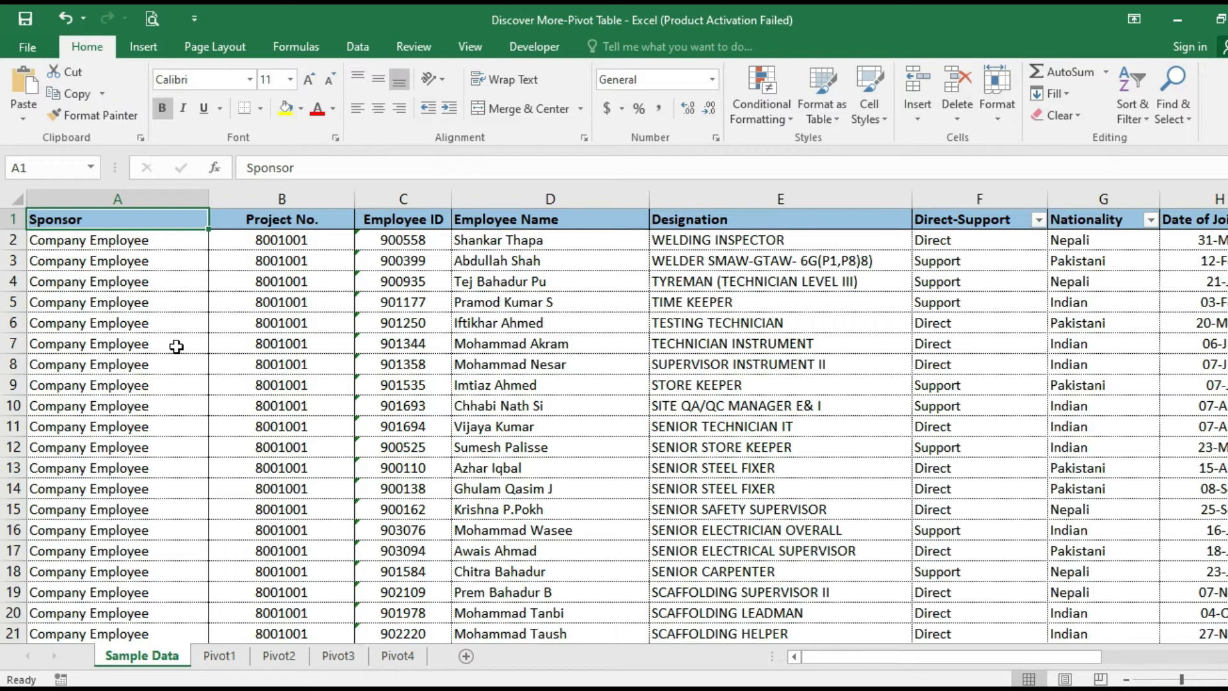
key(ctrl+shift+End)
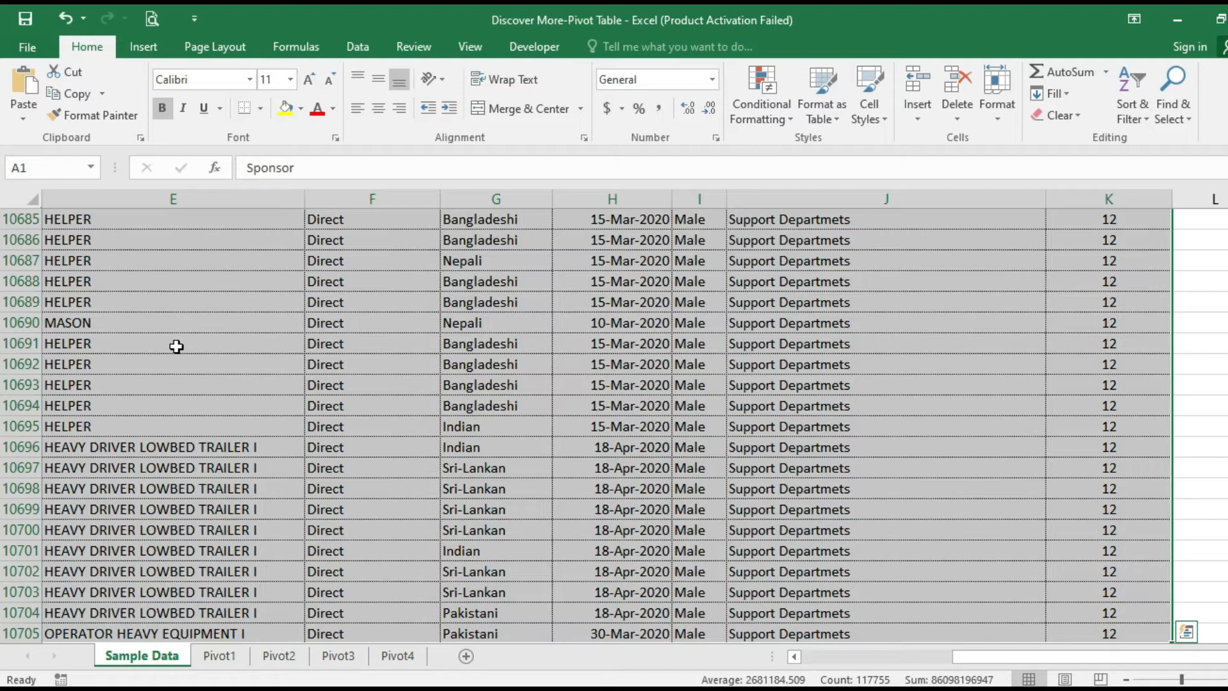
key(ctrl+Home)
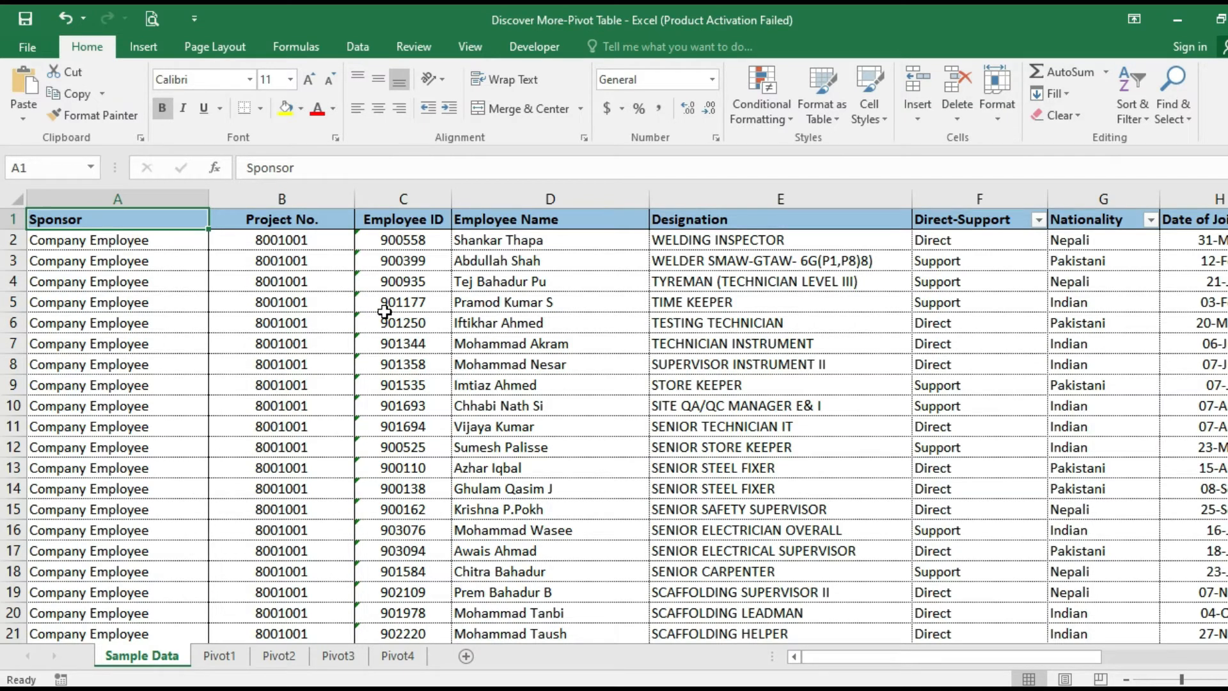
Step: Start a PivotTable and reselect 'Sample Data'!$A$1:$K$10705 as its source range
click(141, 44)
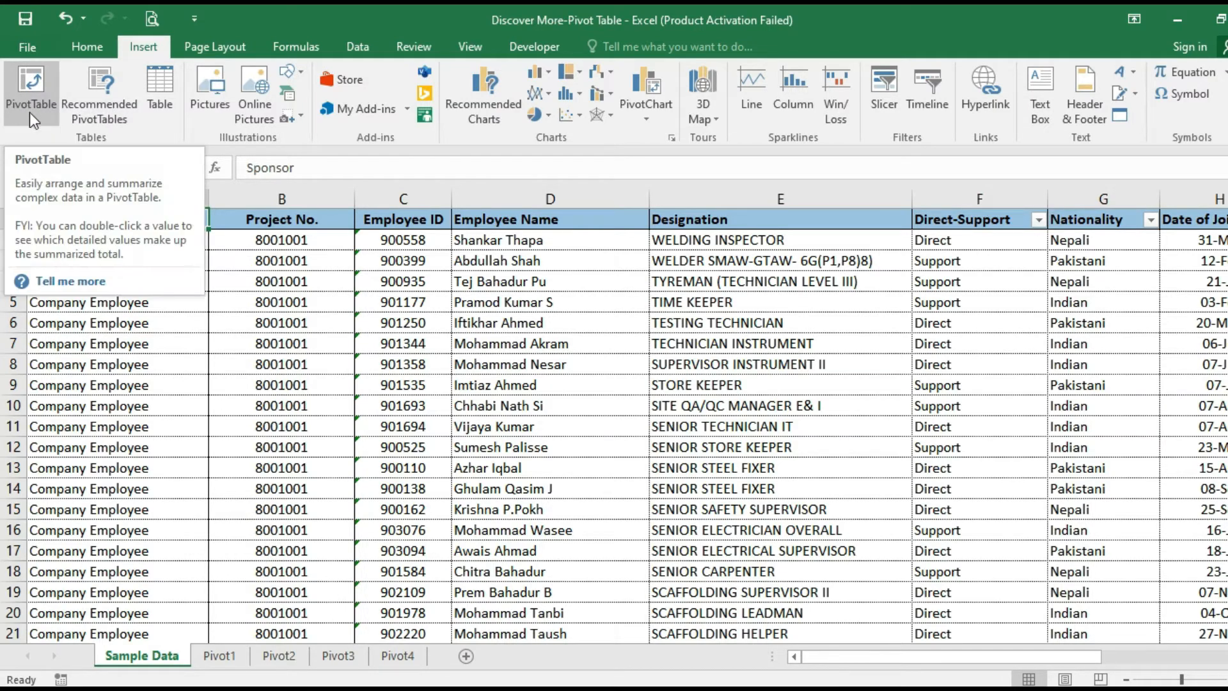
click(36, 87)
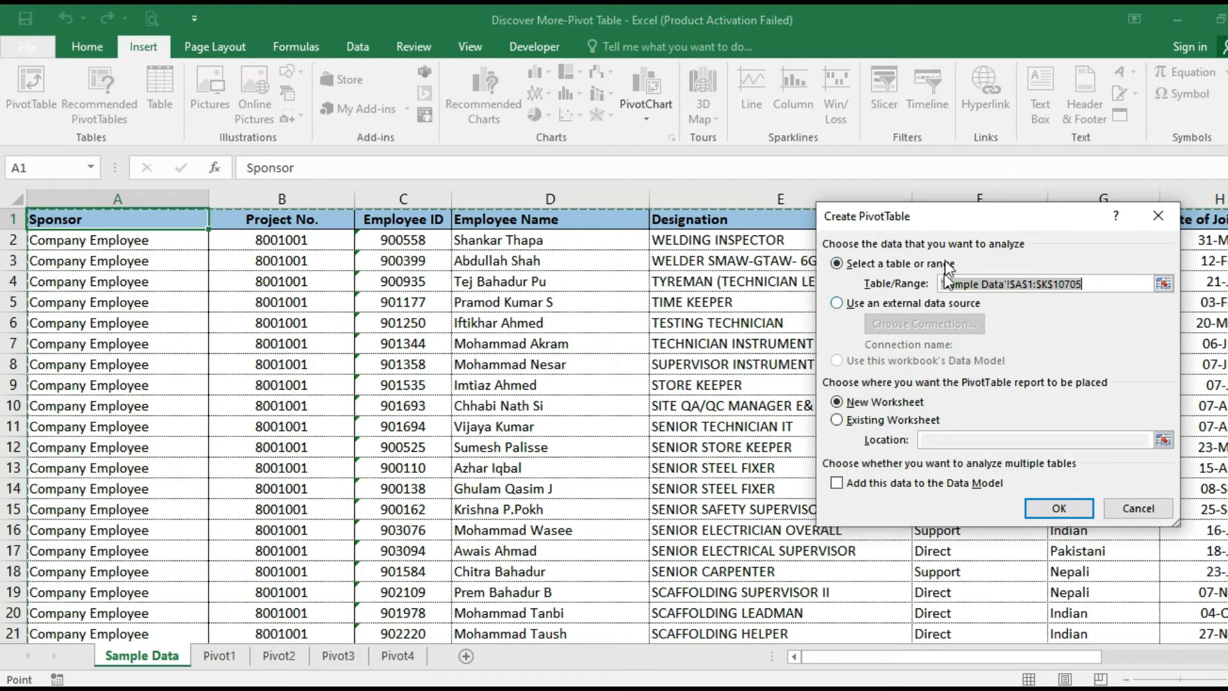
drag(973, 225, 857, 216)
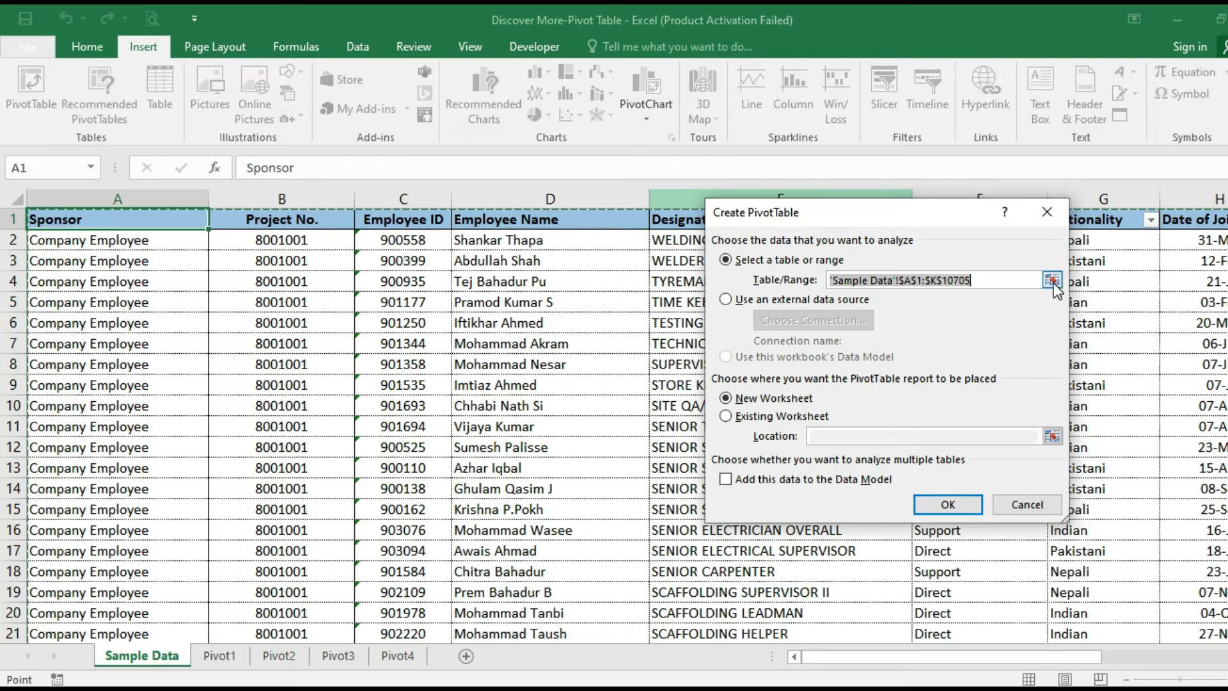
click(1052, 281)
click(58, 218)
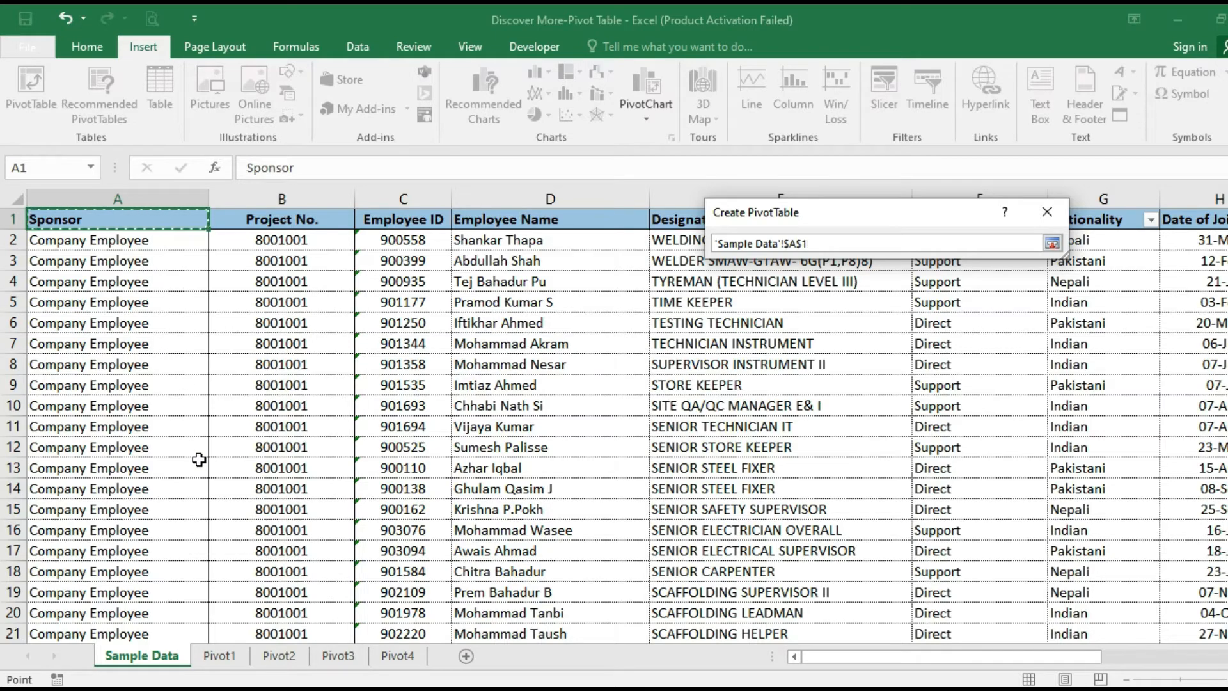
key(shift+Right)
key(shift+Right)
key(shift+Right)
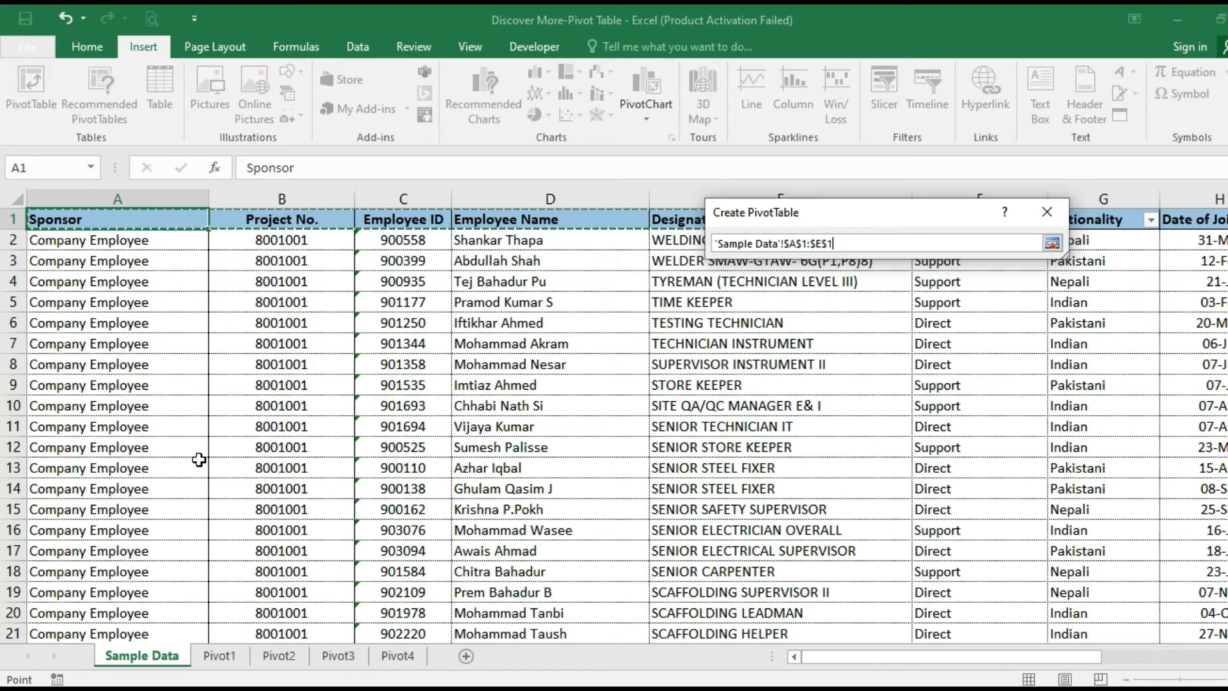
key(ctrl+shift+Right)
key(shift+Down)
key(shift+Down)
key(shift+Down)
key(shift+Down)
key(shift+Down)
key(shift+Down)
key(shift+Down)
key(shift+Down)
key(shift+Down)
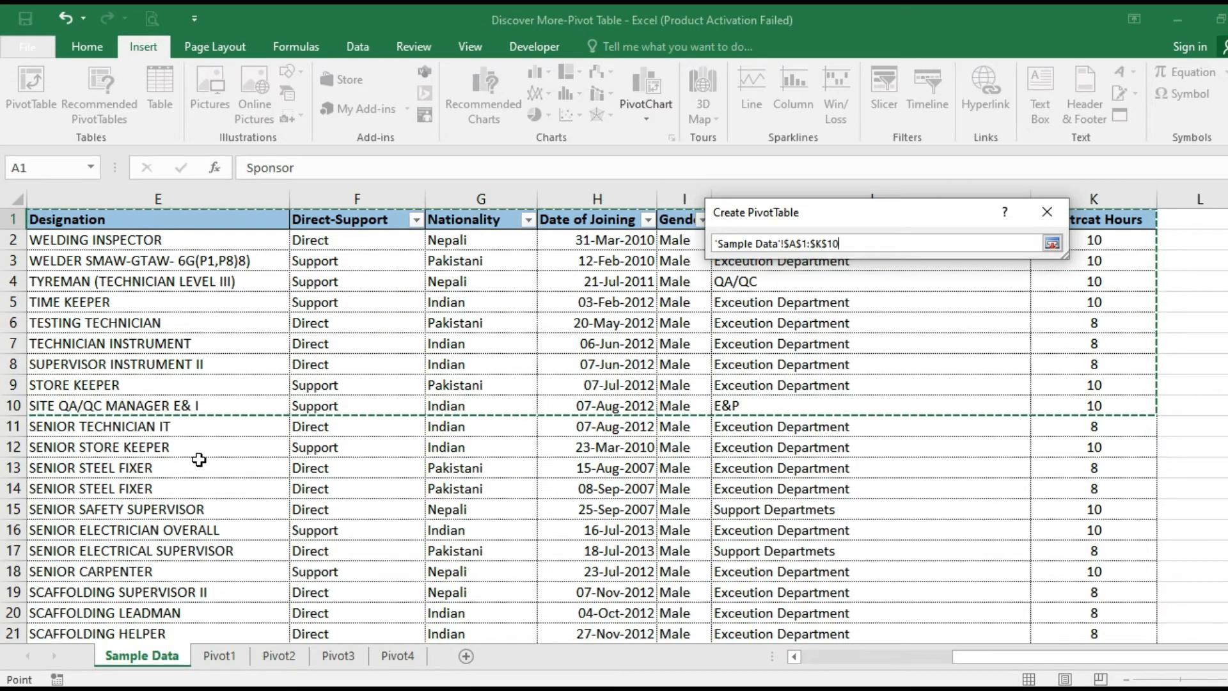
key(ctrl+shift+Down)
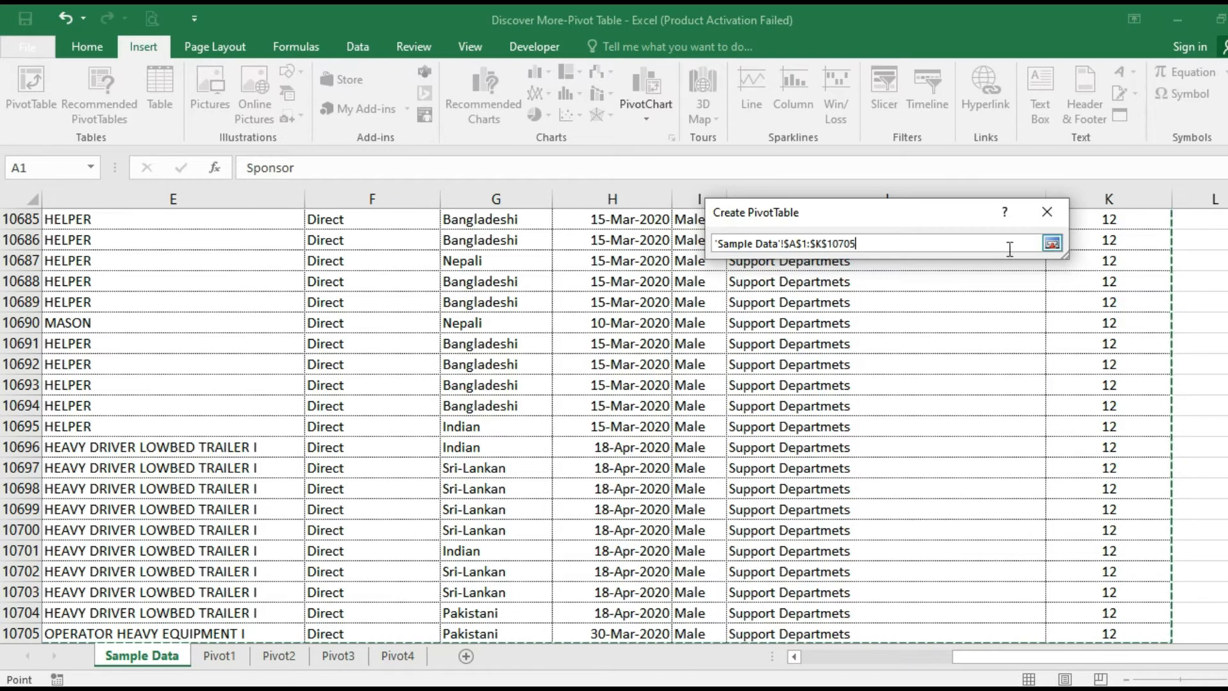
click(1052, 244)
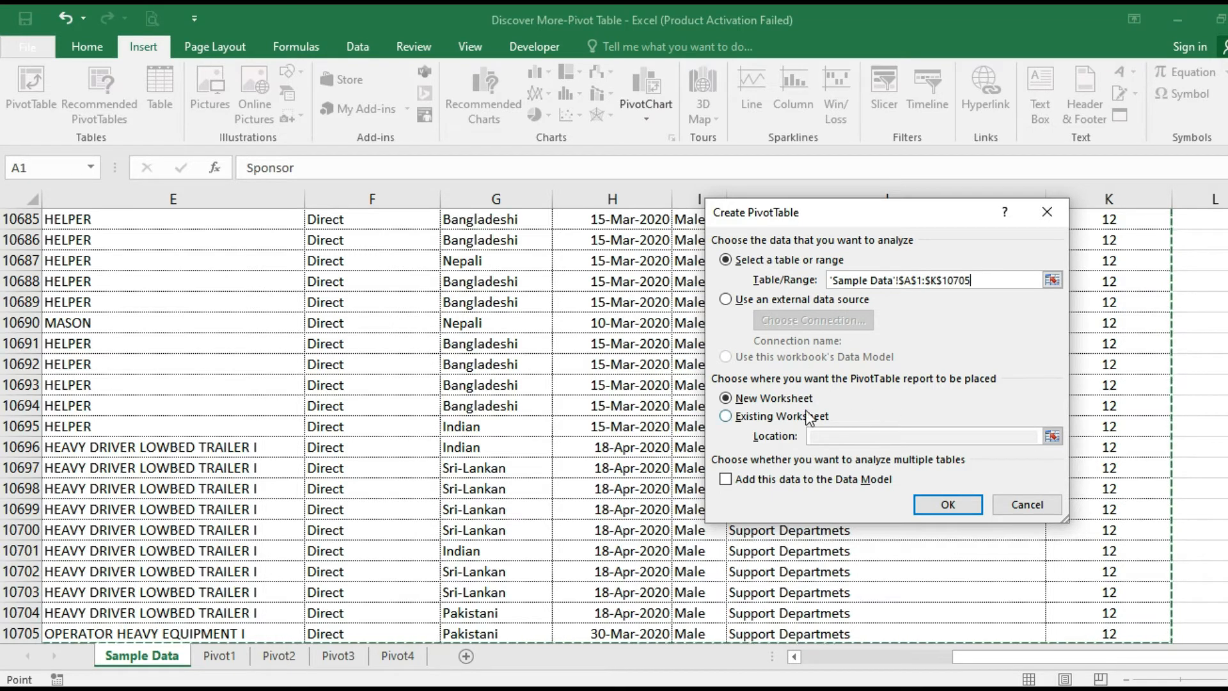
Step: Set the PivotTable to be placed on the existing worksheet at 'Sample Data'!$A$1
click(726, 417)
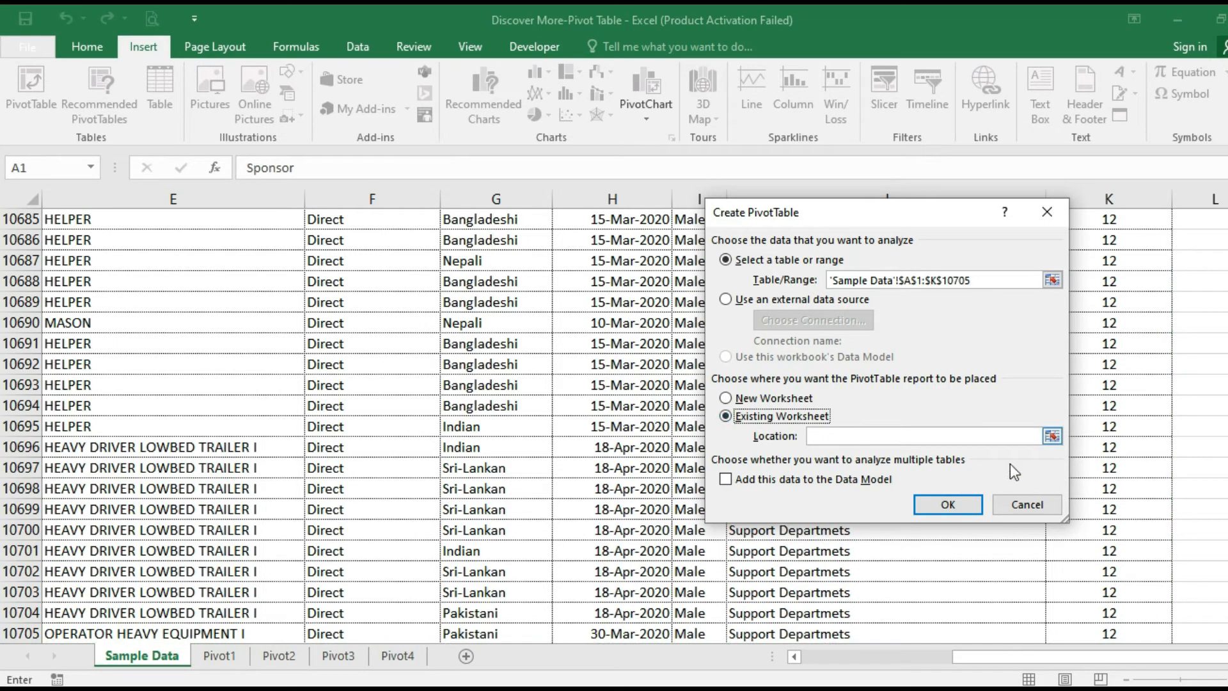
click(1052, 436)
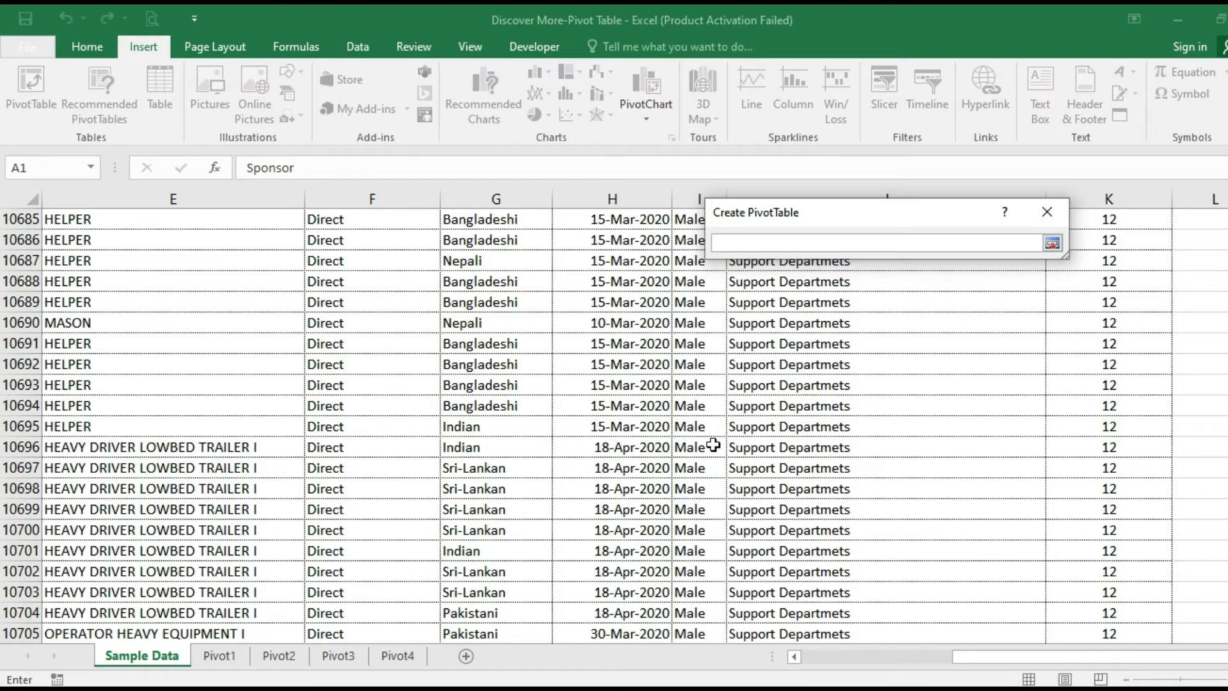
click(1, 638)
click(453, 243)
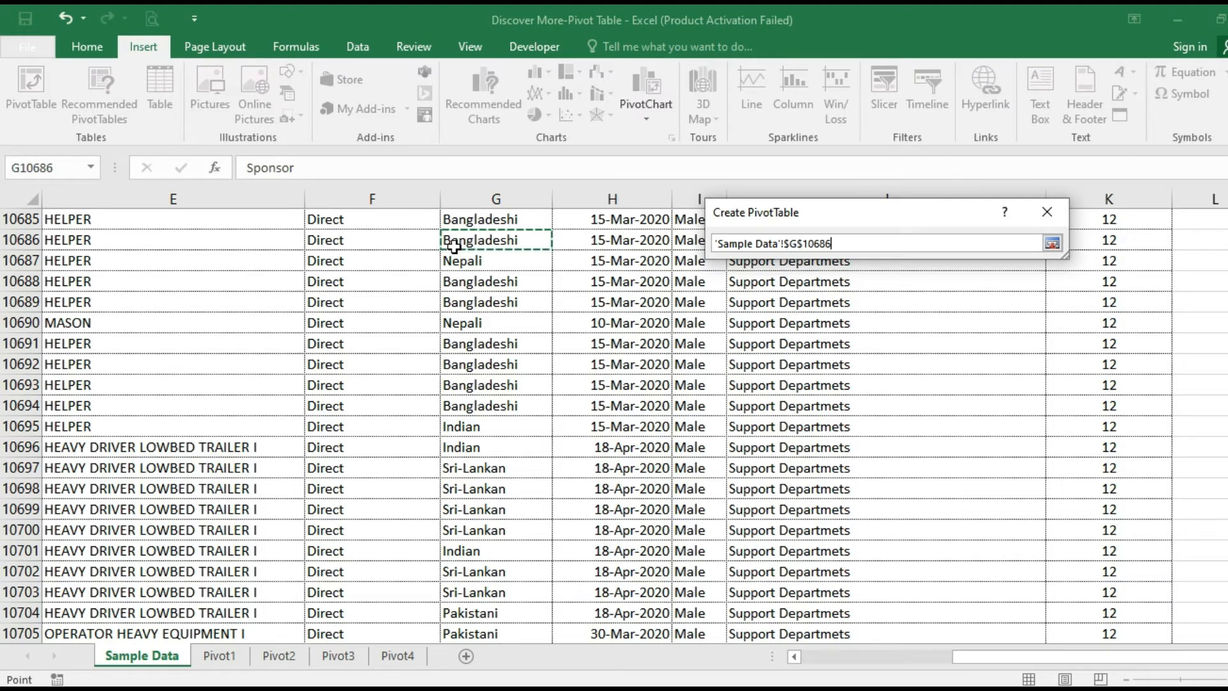
key(ctrl+Home)
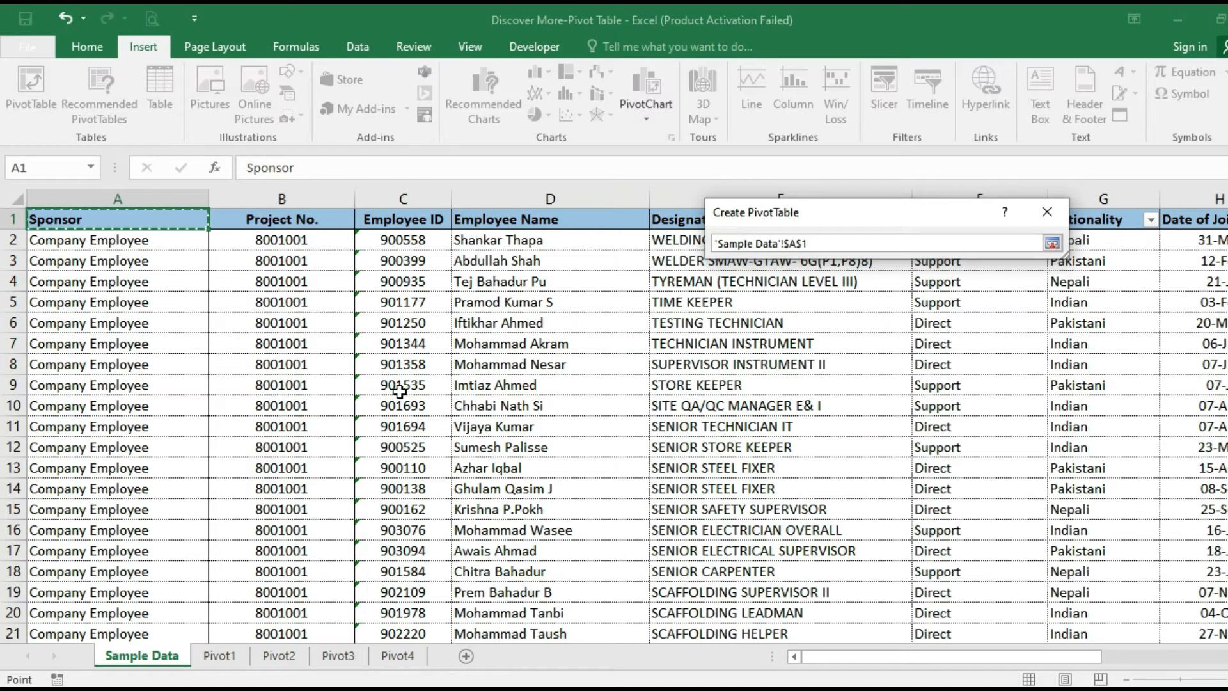
click(1052, 244)
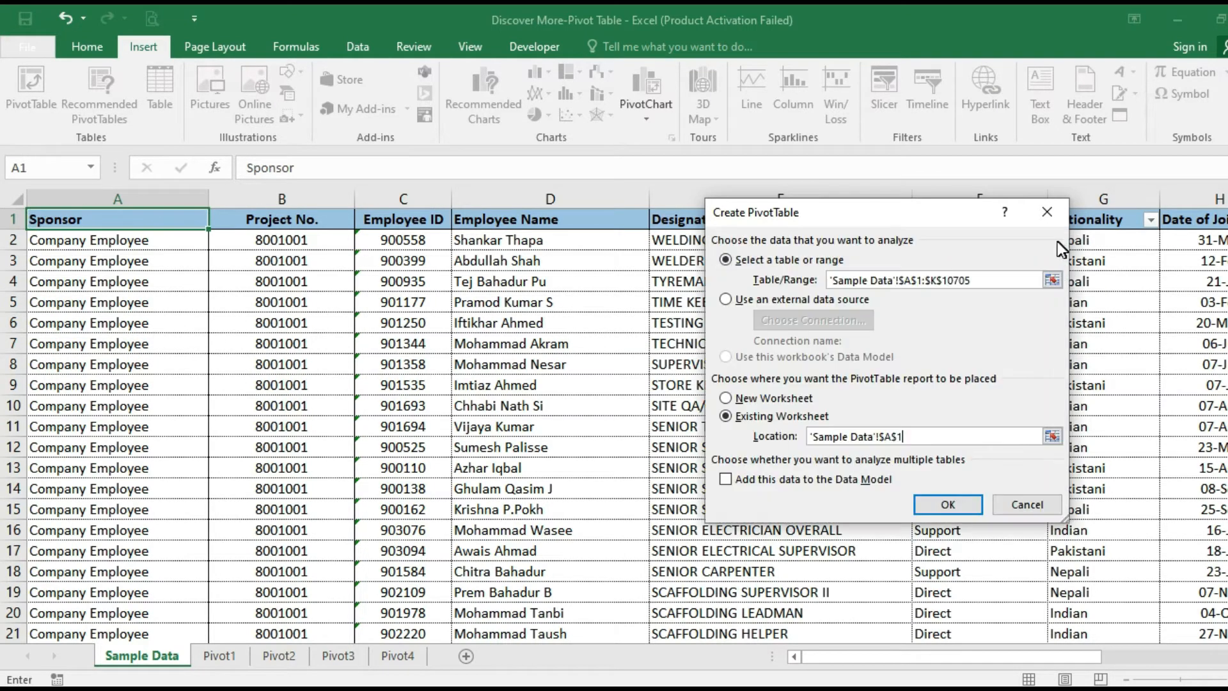
Step: Choose a new worksheet as the PivotTable's destination and create it
click(756, 400)
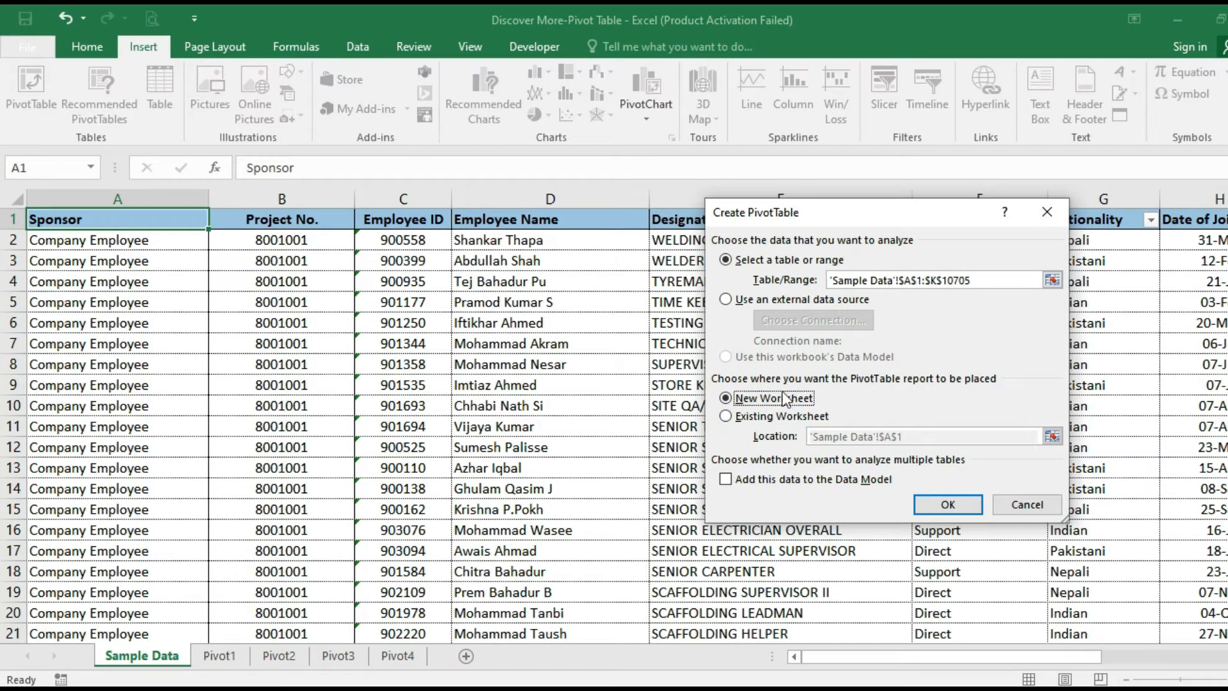
click(947, 505)
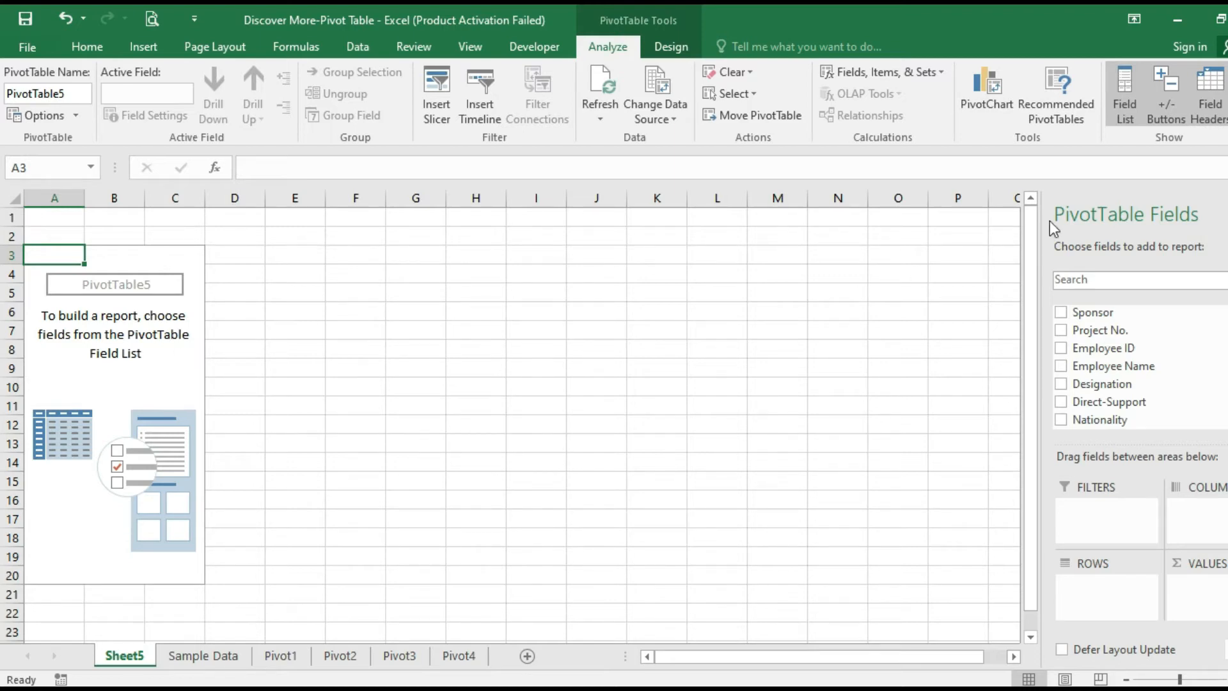
Step: Undock the PivotTable field list over the sheet and make it taller to show the fields and areas
drag(1085, 206, 796, 215)
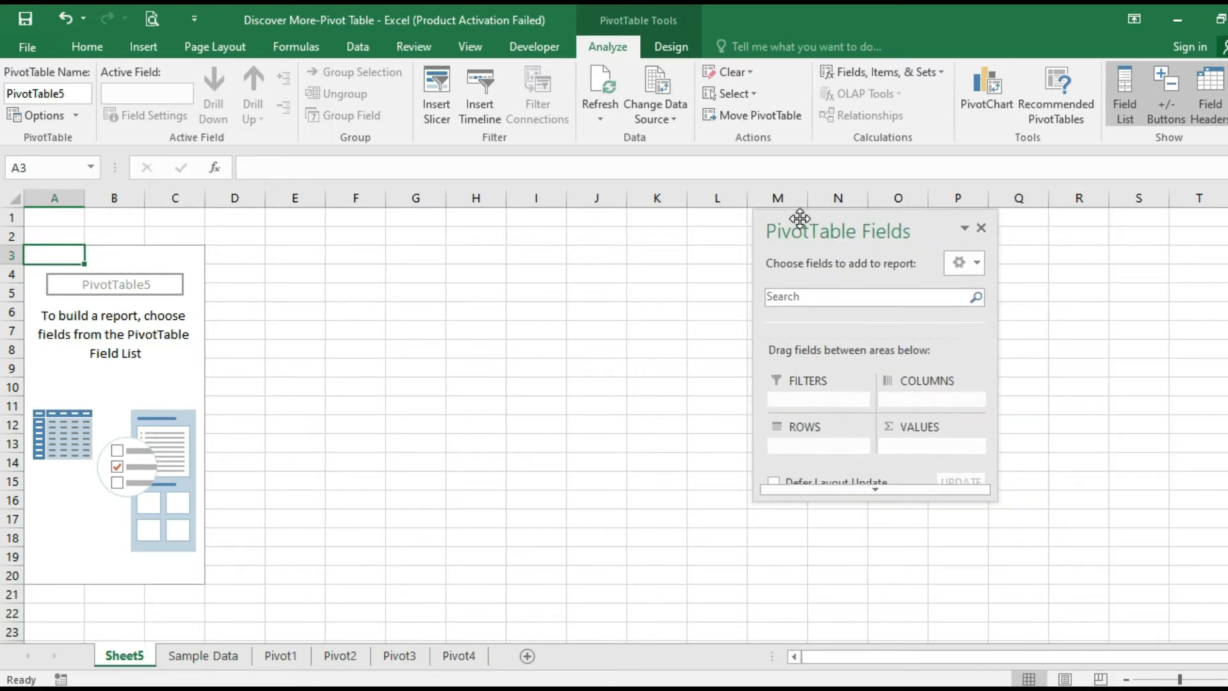
click(876, 487)
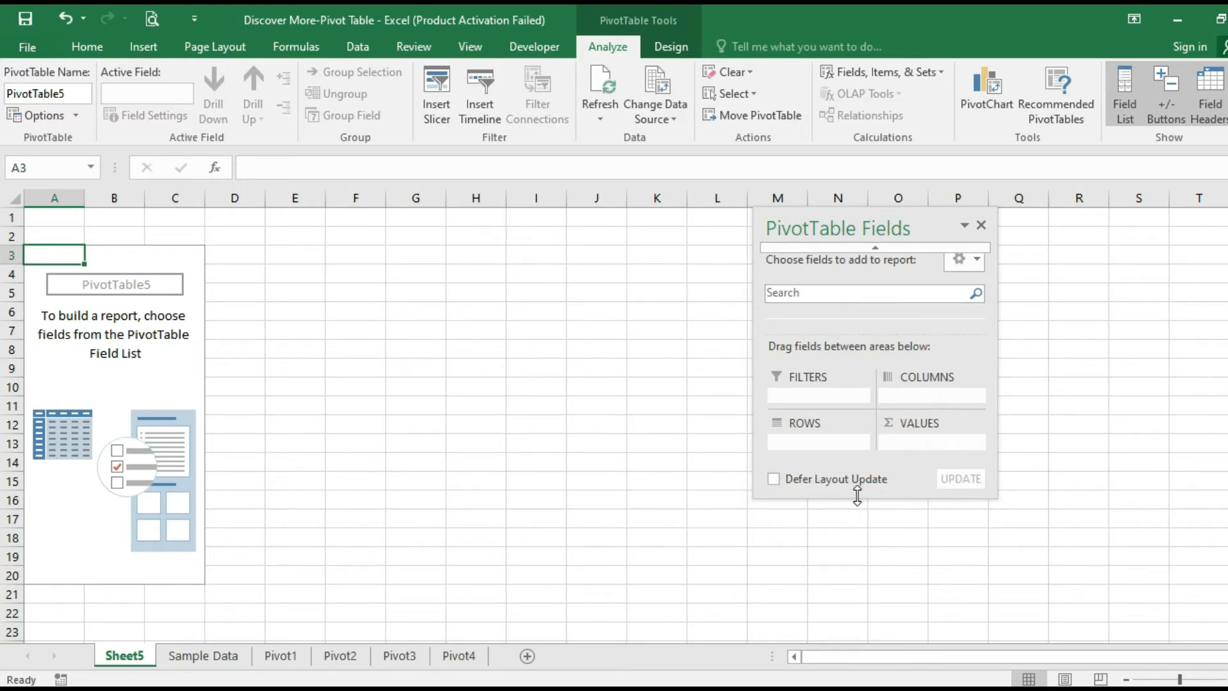
drag(857, 496, 834, 669)
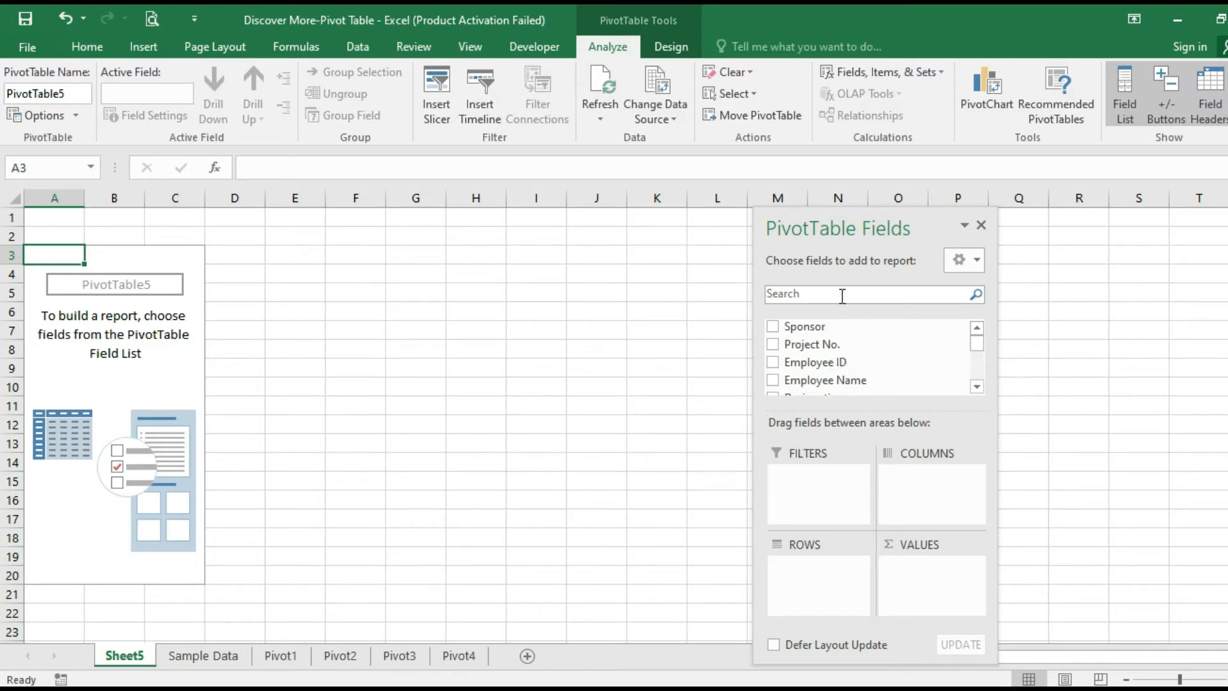
Step: Search the PivotTable fields for "pro" and clear the search to list all fields again
click(801, 294)
text(pro)
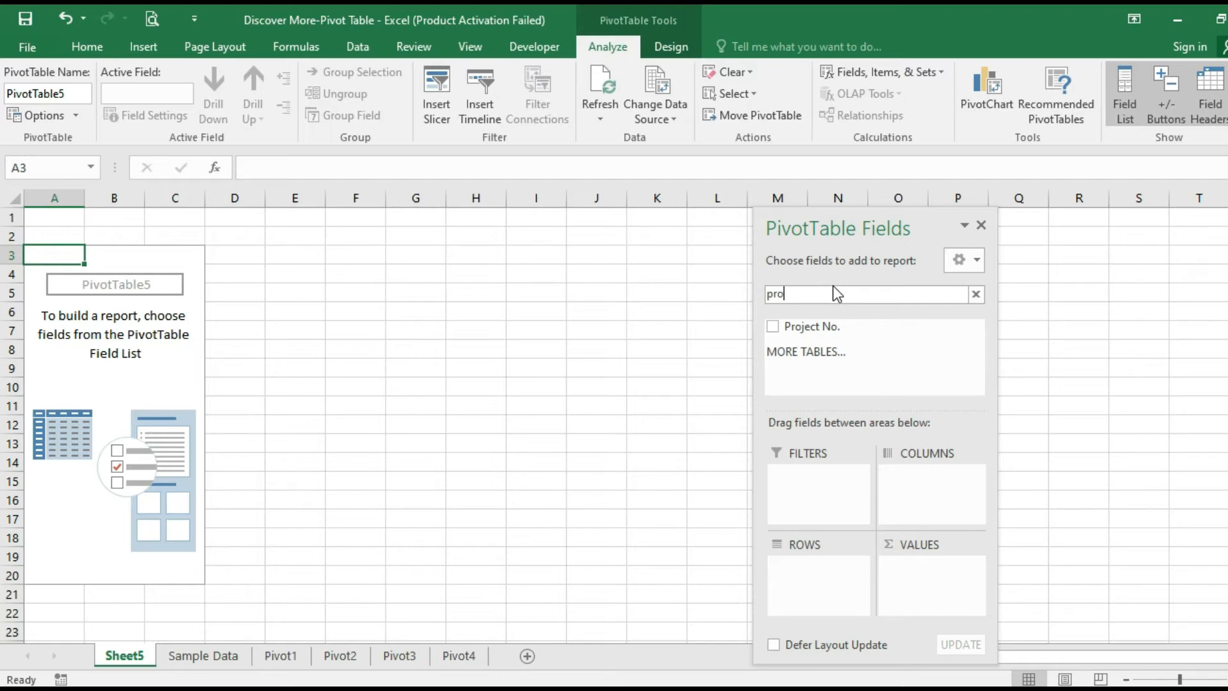
key(BackSpace)
key(BackSpace)
key(BackSpace)
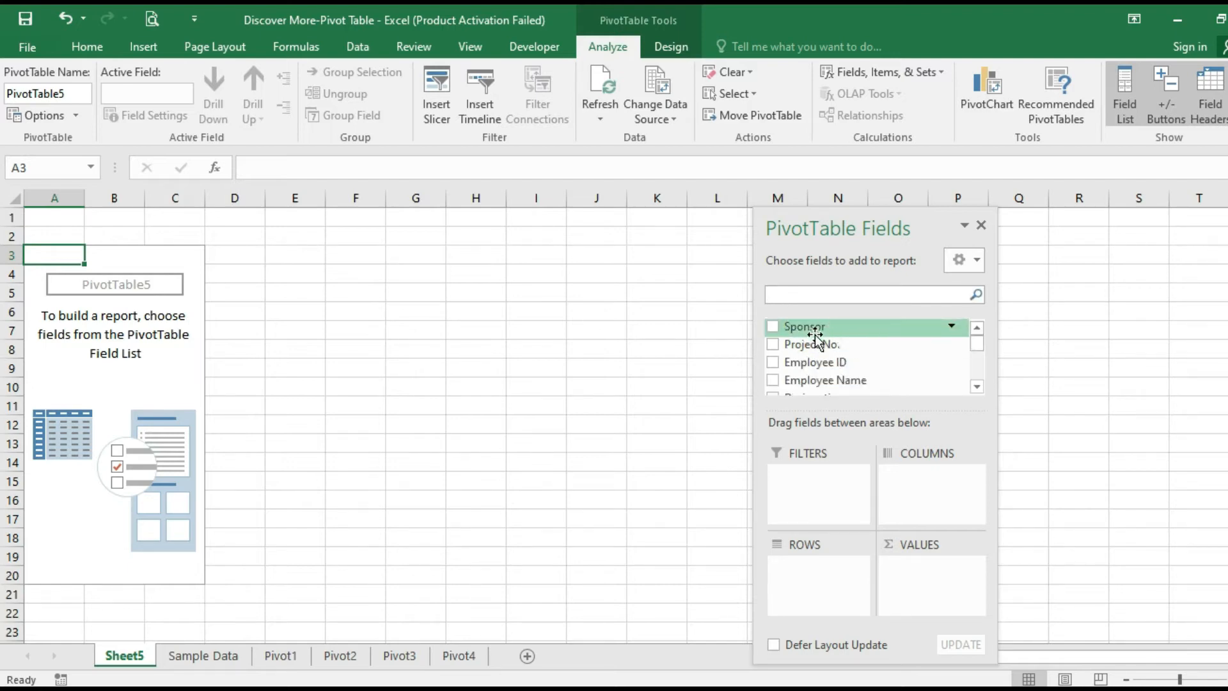
Step: Add the Gender field to the PivotTable's Filters area
click(977, 386)
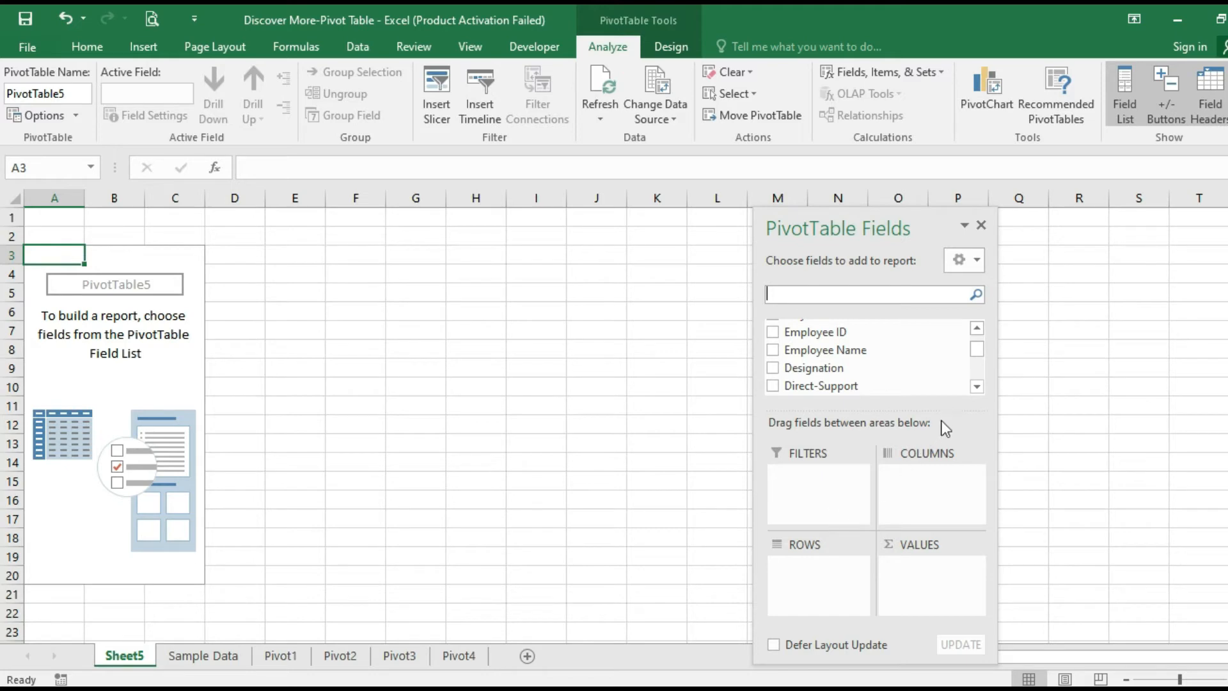
click(976, 386)
click(976, 386)
click(976, 386)
click(976, 386)
click(977, 386)
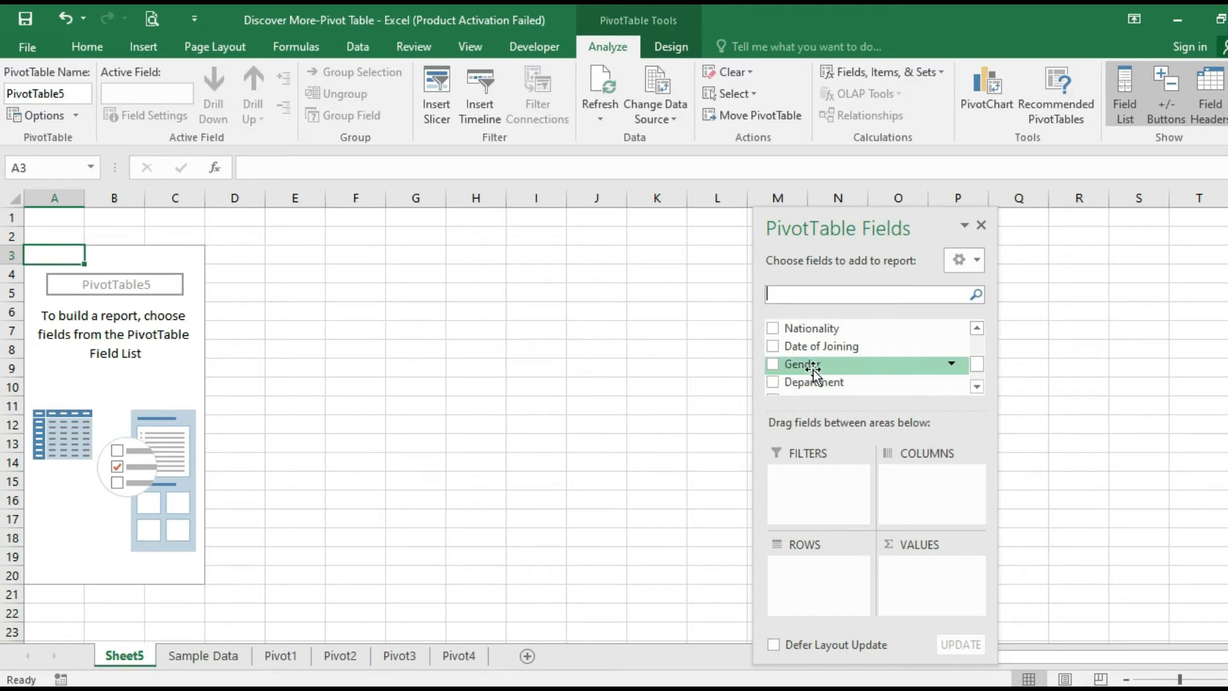
drag(804, 370, 819, 496)
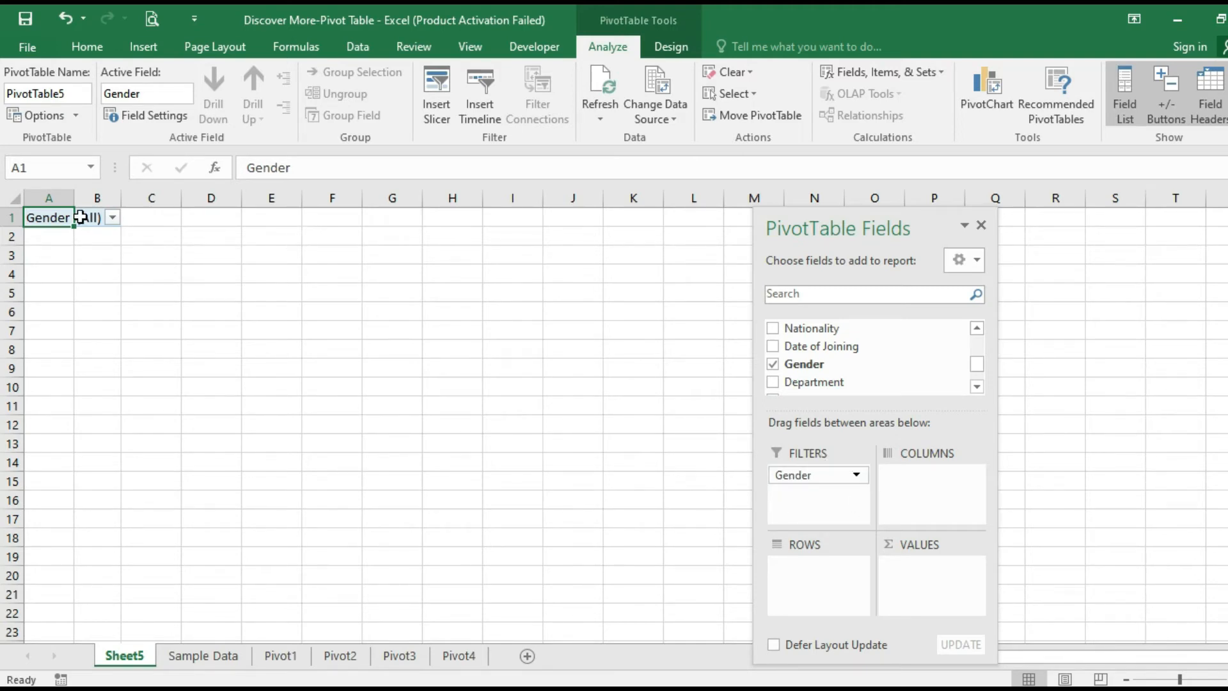
Step: Enable multiple-item selection in the Gender filter, try the Female and Male selections, and apply it with all items selected
click(112, 221)
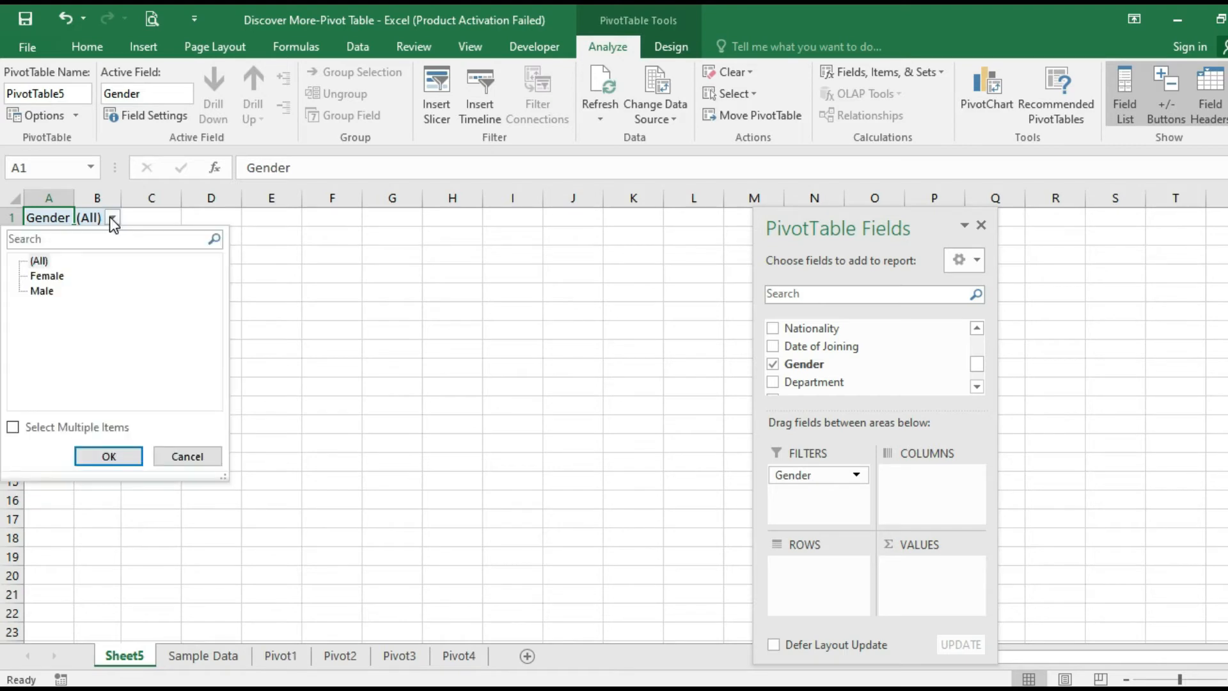
click(13, 429)
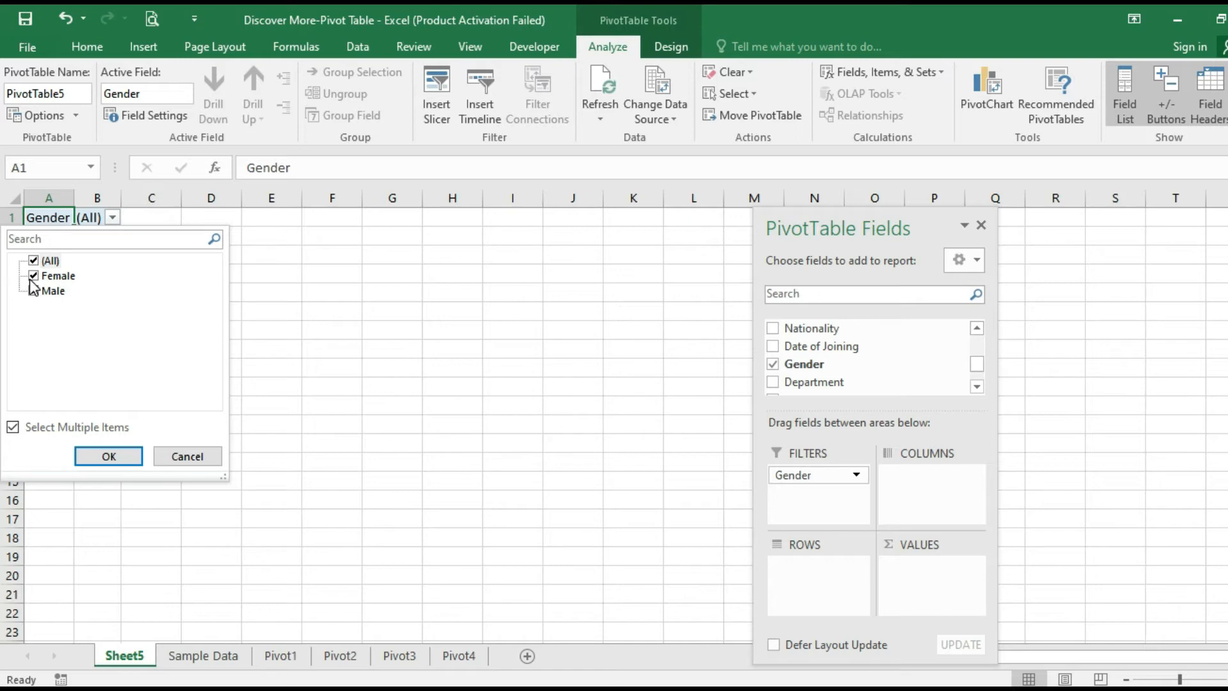
click(34, 261)
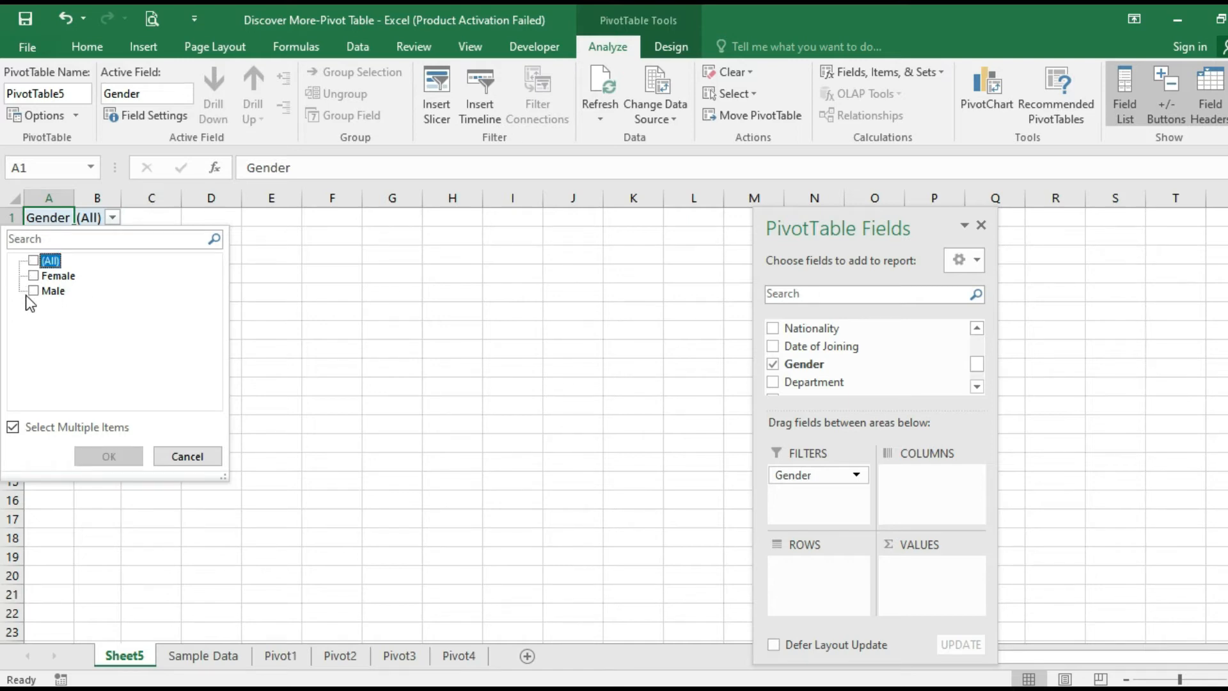
click(34, 276)
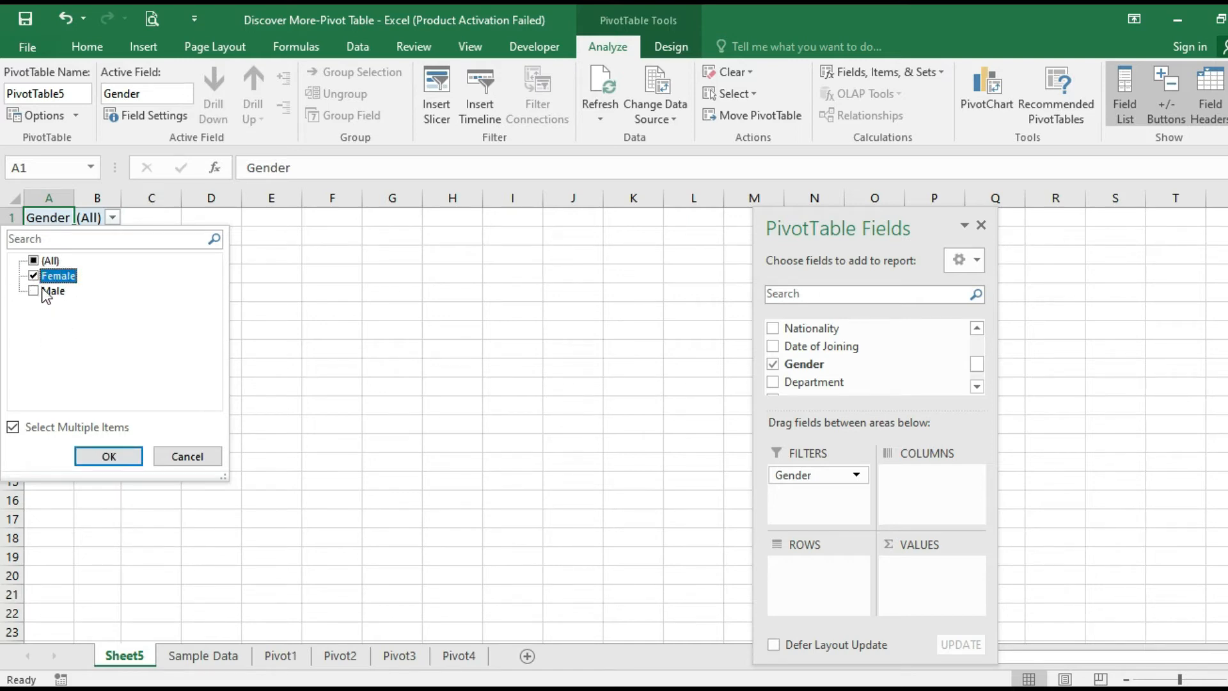
click(33, 277)
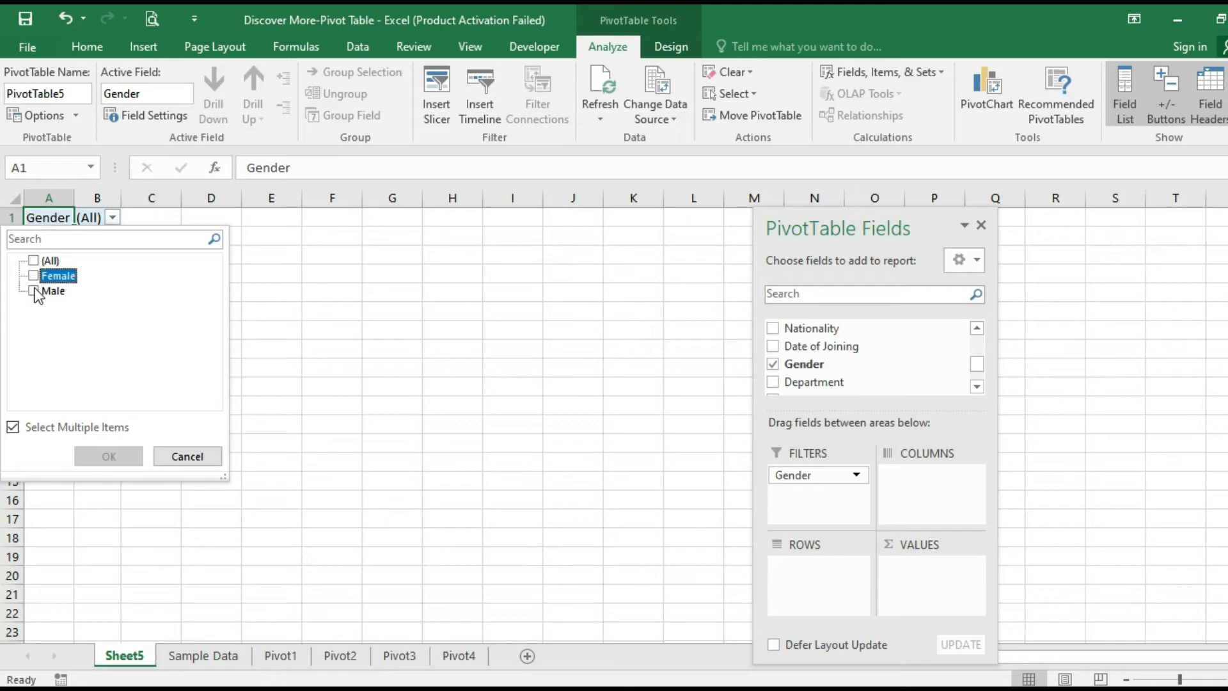
click(33, 291)
click(33, 291)
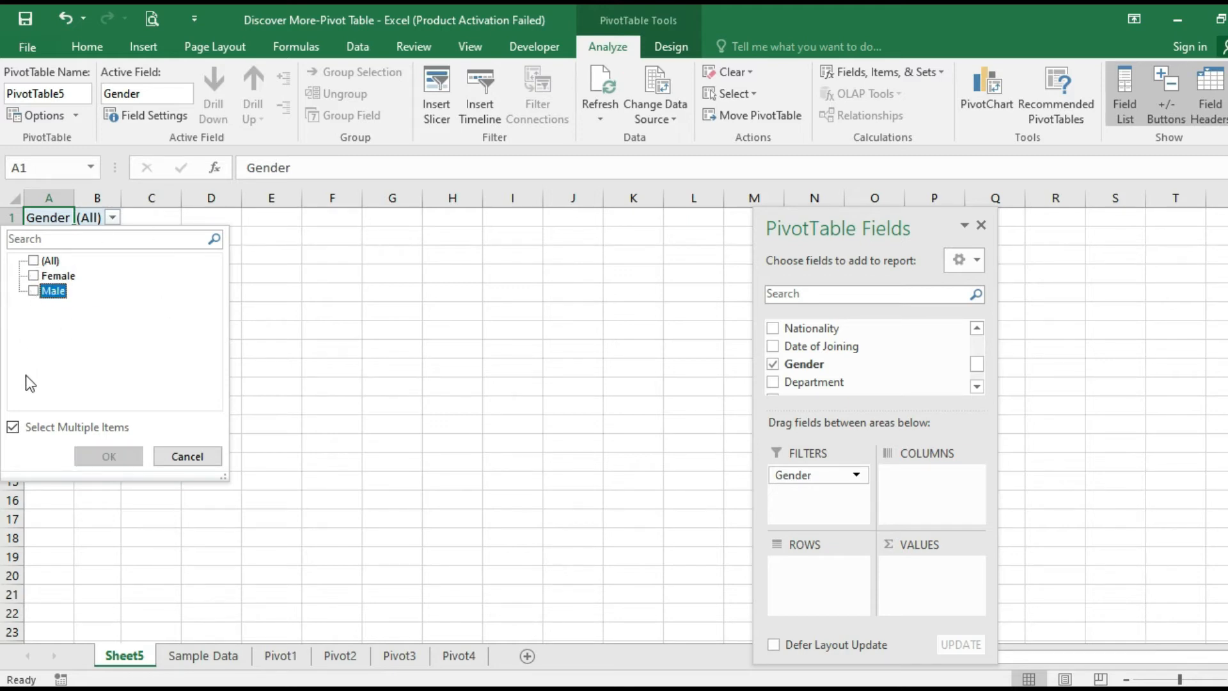
click(34, 260)
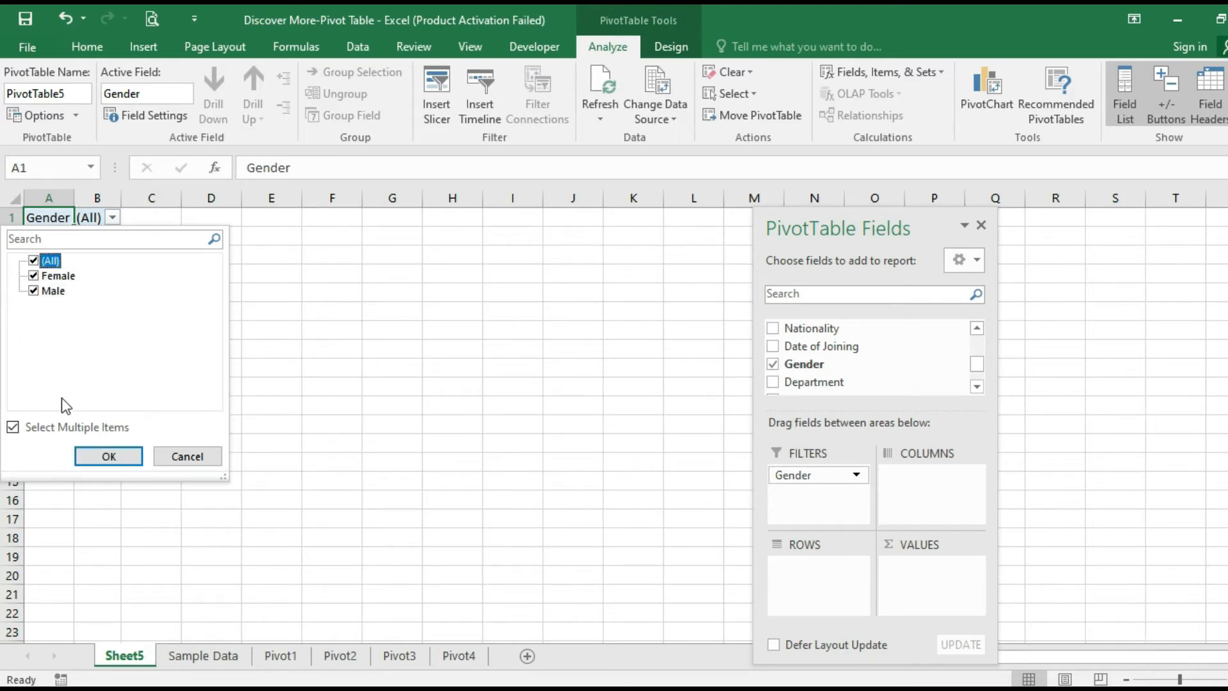
click(108, 455)
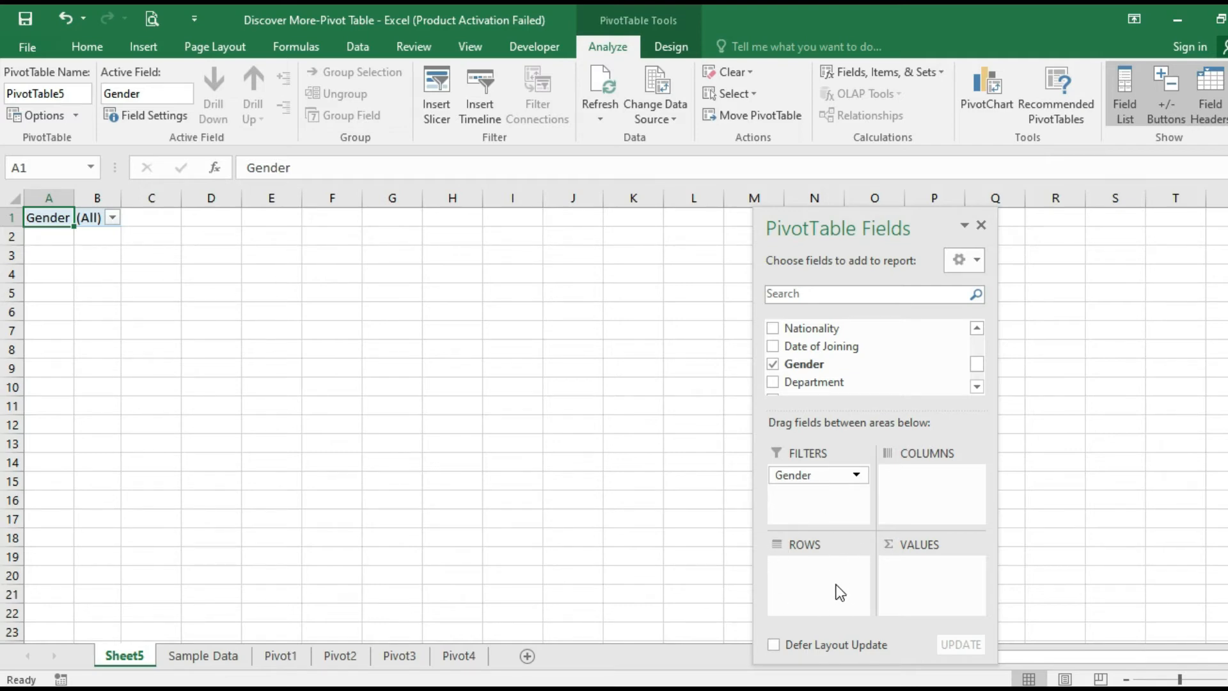
Step: Try the Employee ID field in the PivotTable's Rows area and take it out of the layout again
click(981, 386)
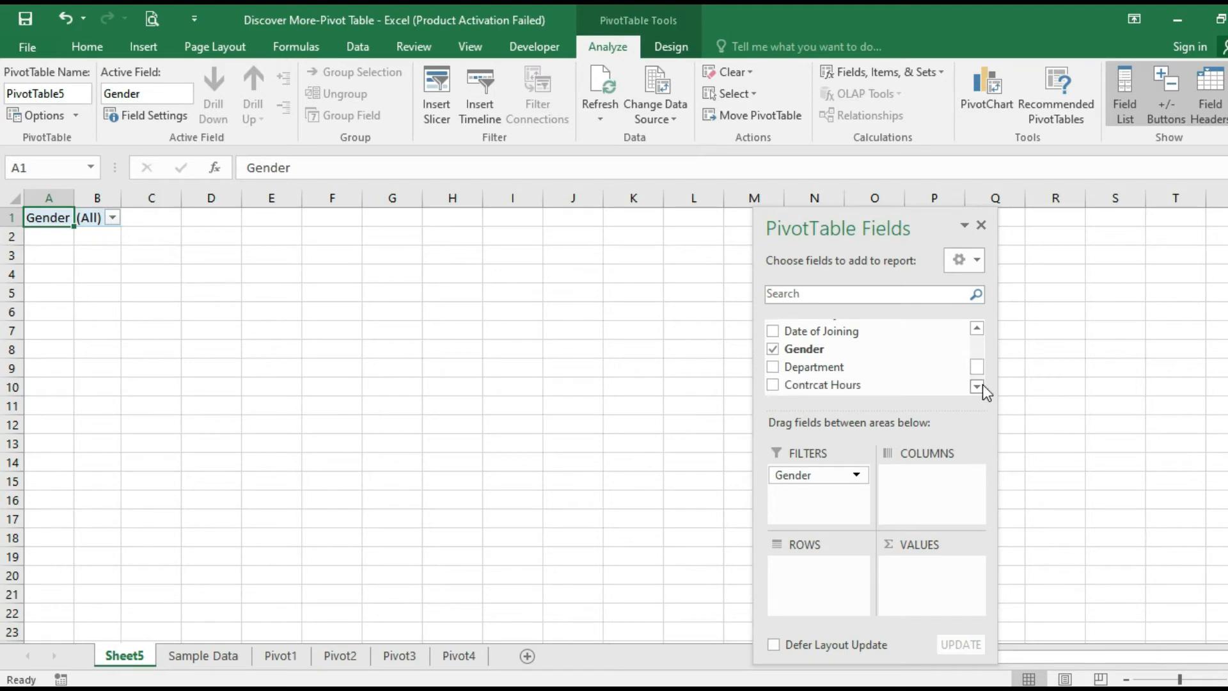
drag(978, 367, 984, 332)
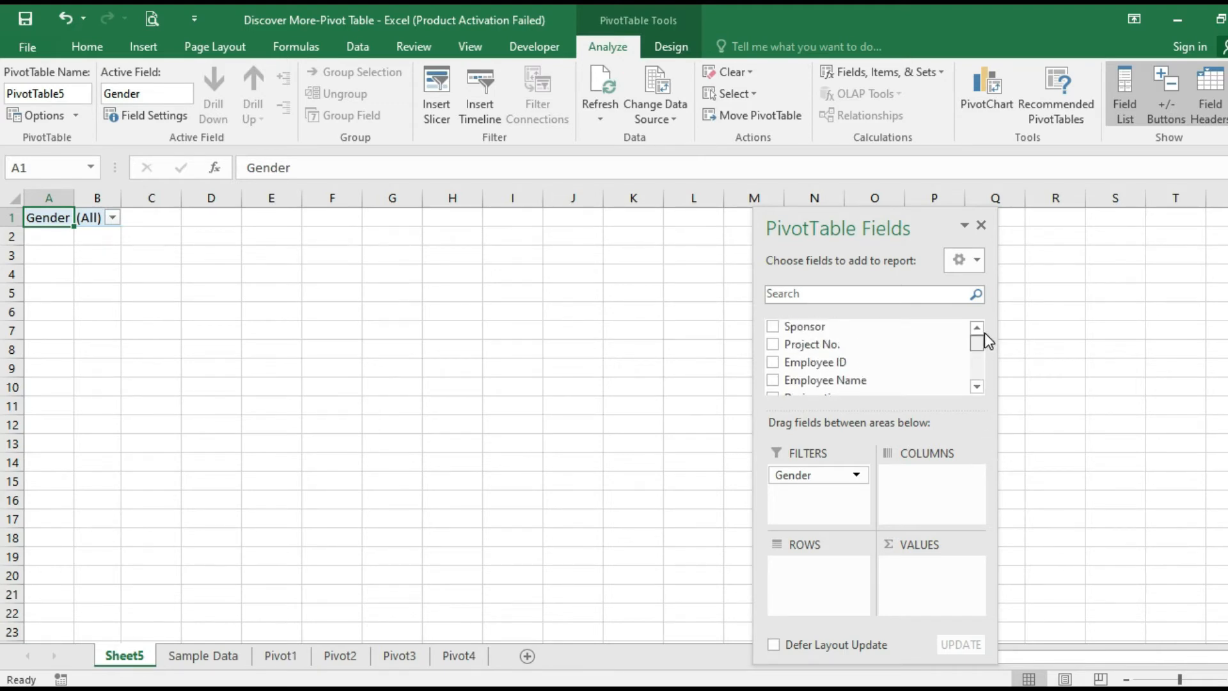
drag(839, 361, 833, 585)
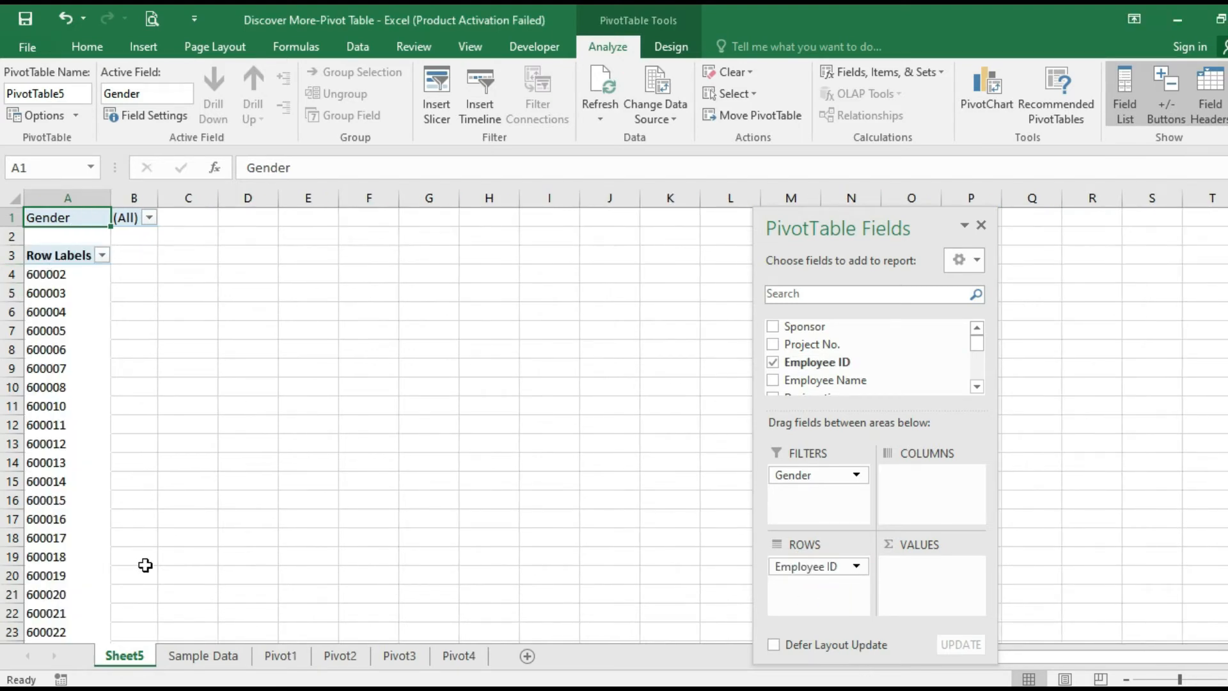
click(842, 568)
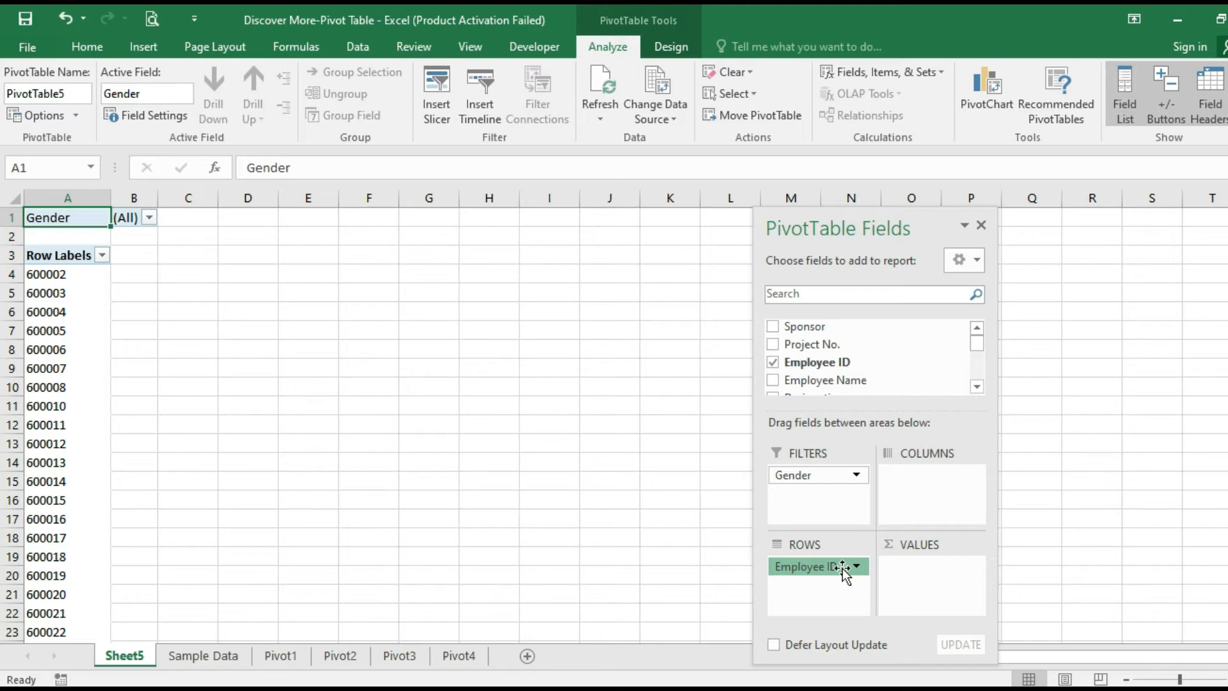
click(831, 568)
click(811, 569)
drag(811, 571, 665, 568)
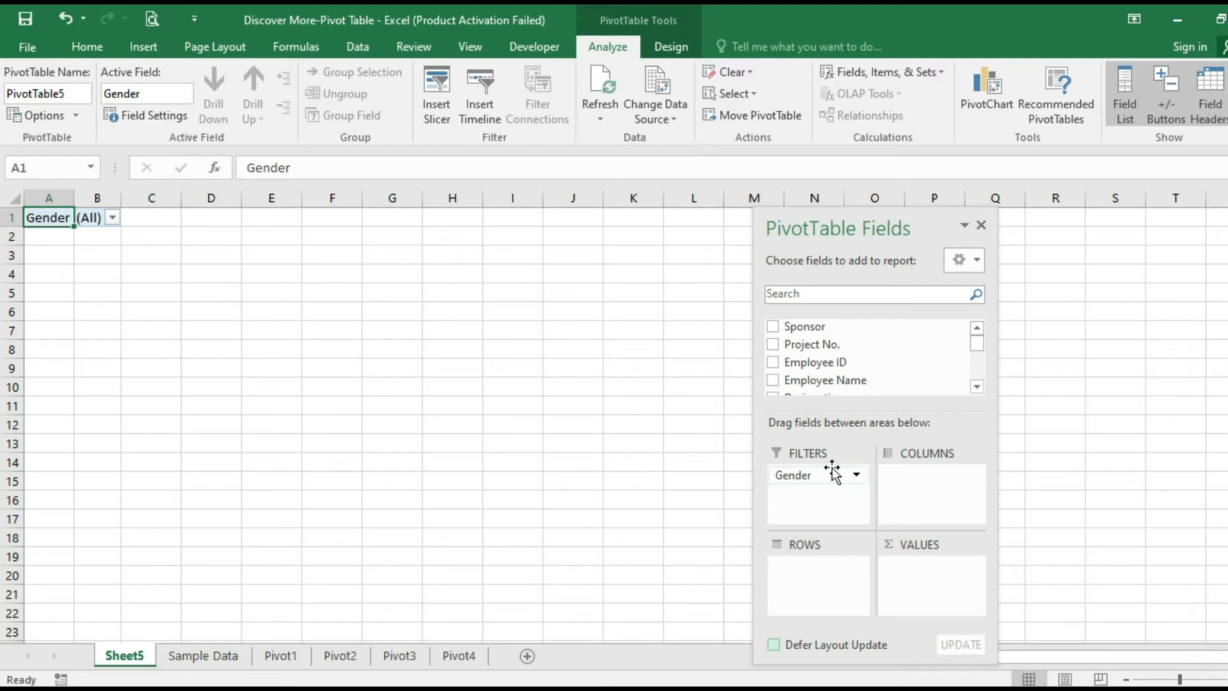
Step: Place the Project No. field in the PivotTable's Rows area and the Sponsor field in its Columns area
drag(823, 344, 825, 589)
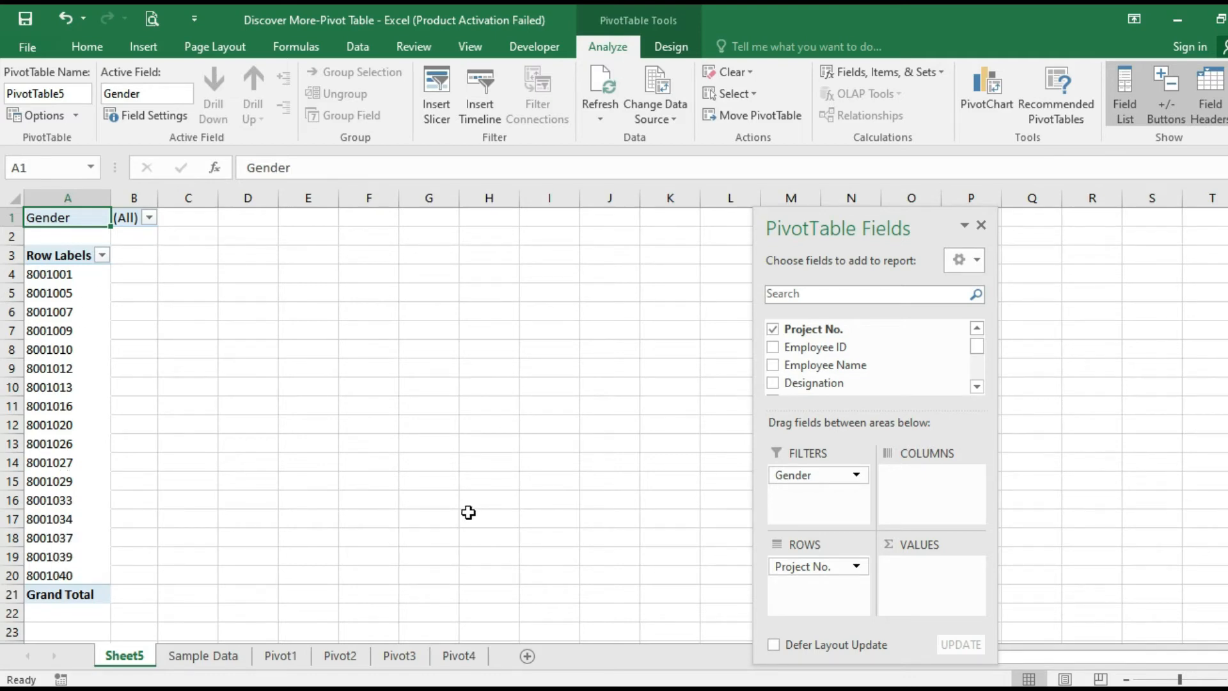
click(976, 386)
click(976, 386)
click(977, 386)
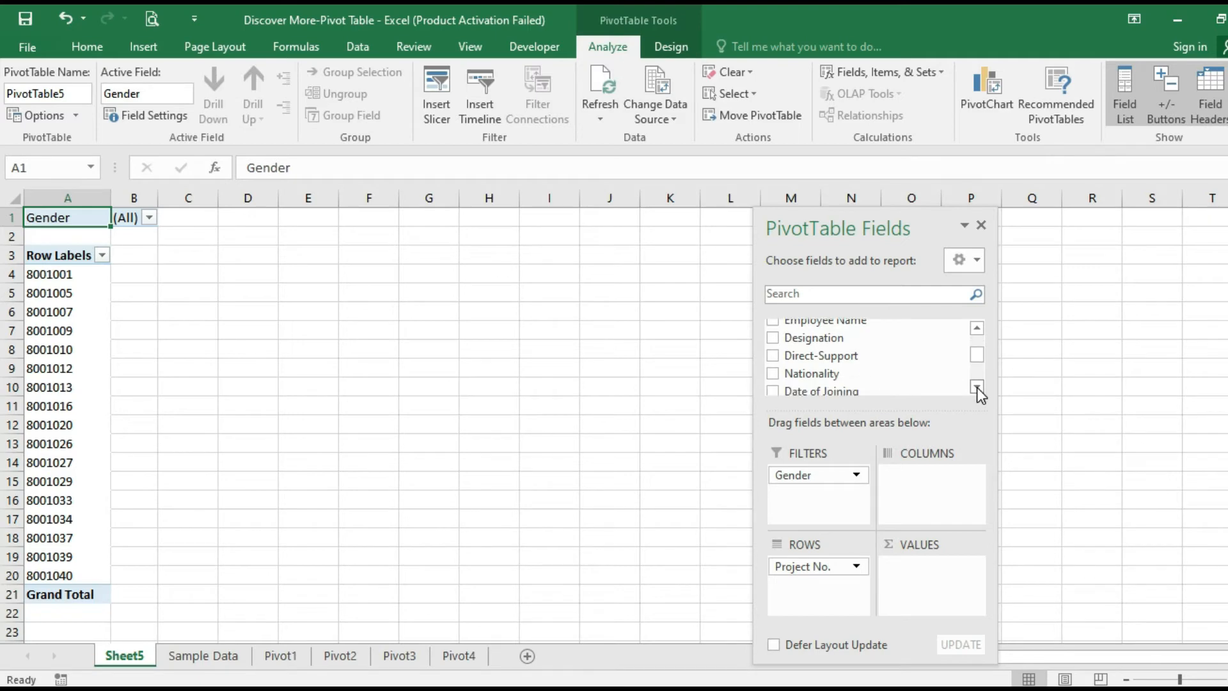
click(976, 386)
click(977, 386)
click(977, 387)
click(976, 386)
click(977, 386)
click(978, 329)
click(977, 329)
click(977, 328)
click(977, 329)
click(977, 329)
click(977, 329)
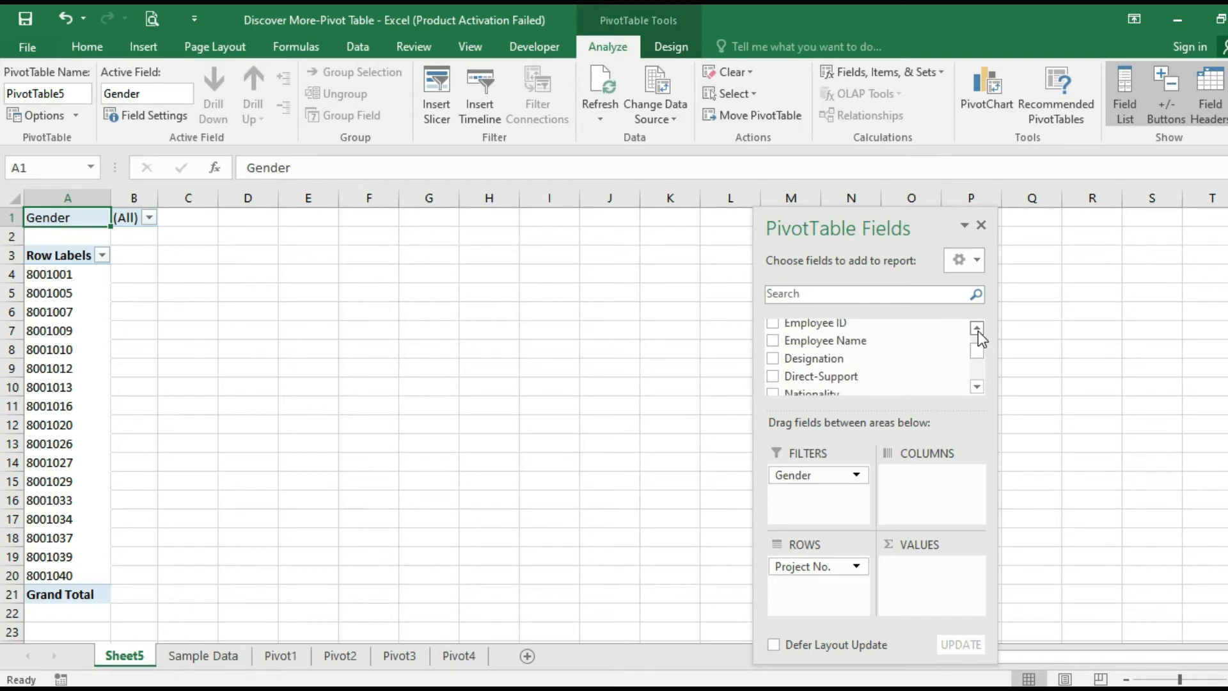
click(978, 329)
click(978, 328)
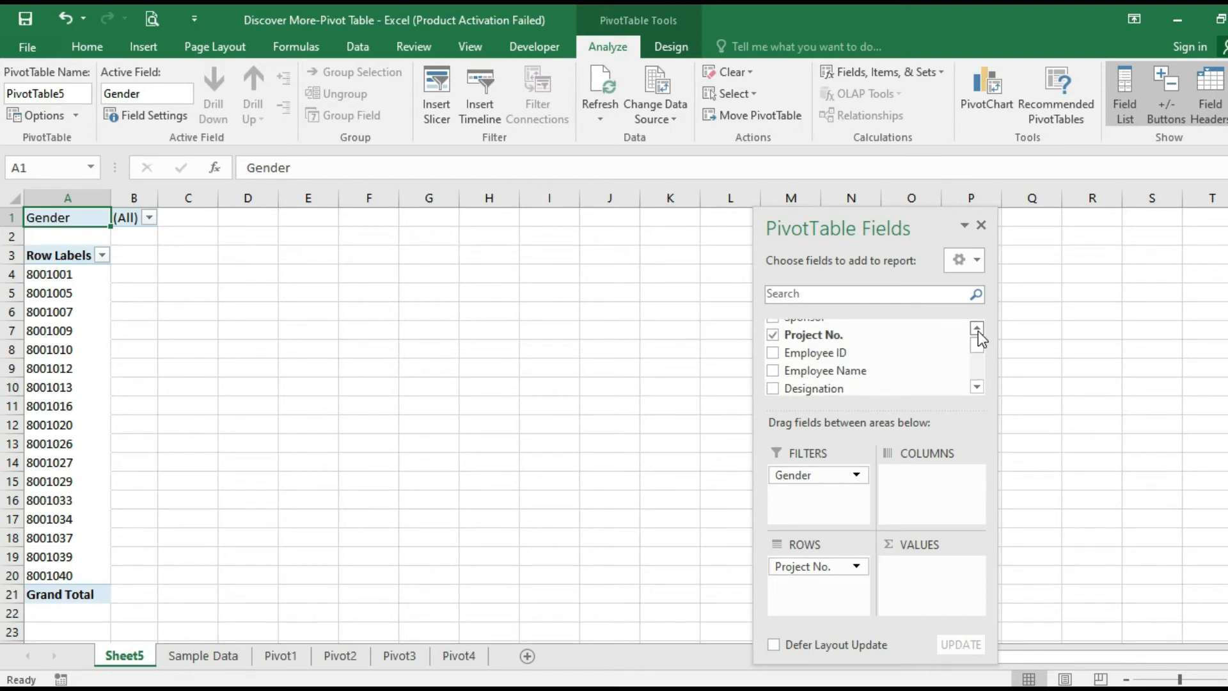
click(977, 328)
drag(799, 323, 924, 497)
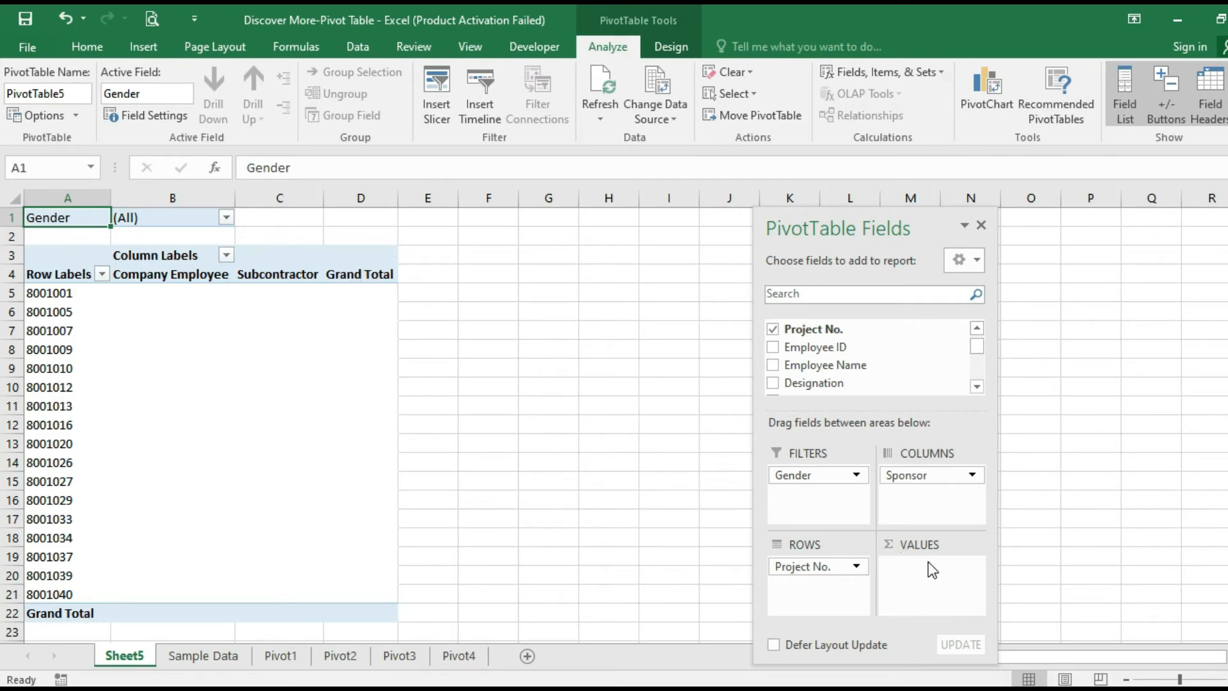
Step: Add the Employee ID field to the PivotTable's Values area as a count
click(979, 328)
drag(842, 362, 933, 586)
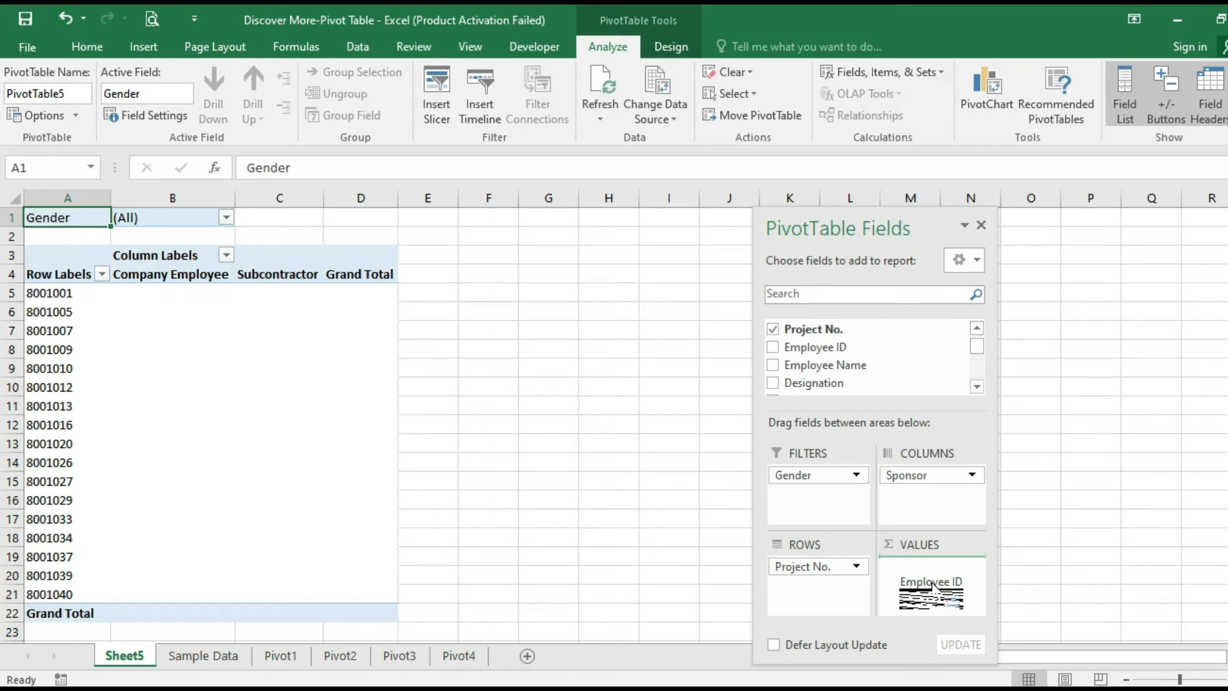
drag(933, 585, 935, 588)
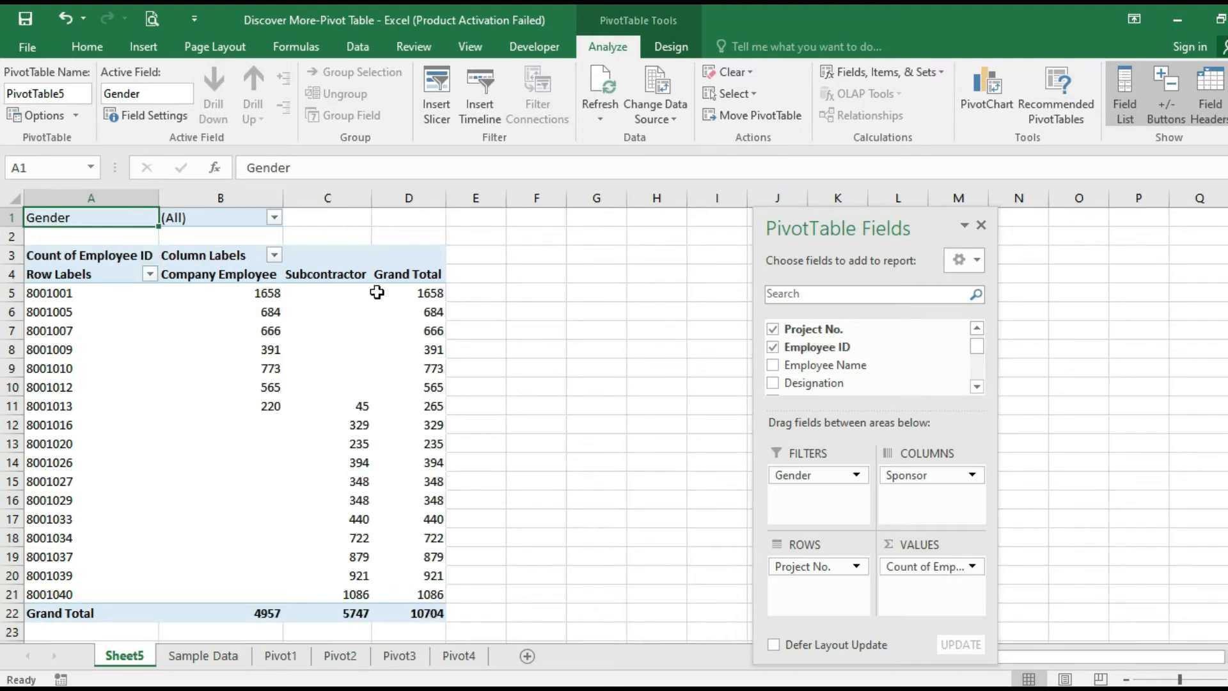
Step: Examine the project rows, sponsor columns, employee counts and grand totals, including the Subcontractor count for project 8001013
click(315, 294)
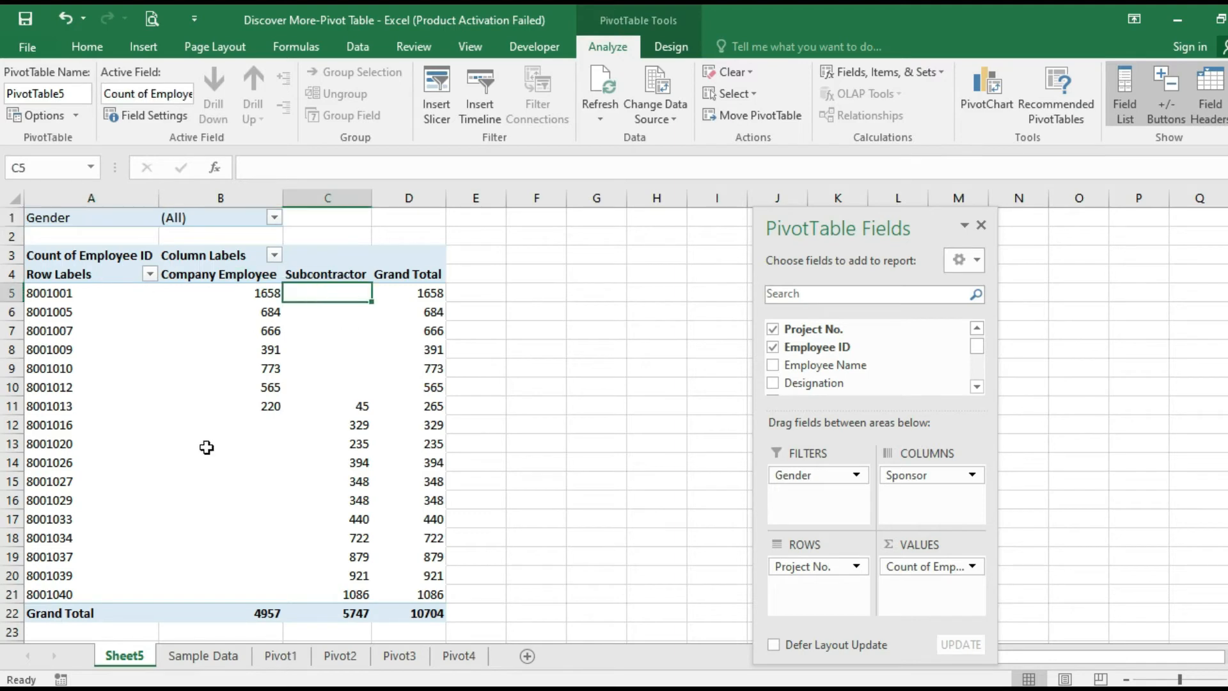
drag(56, 271, 156, 579)
drag(208, 283, 361, 275)
drag(272, 295, 335, 586)
drag(427, 292, 416, 586)
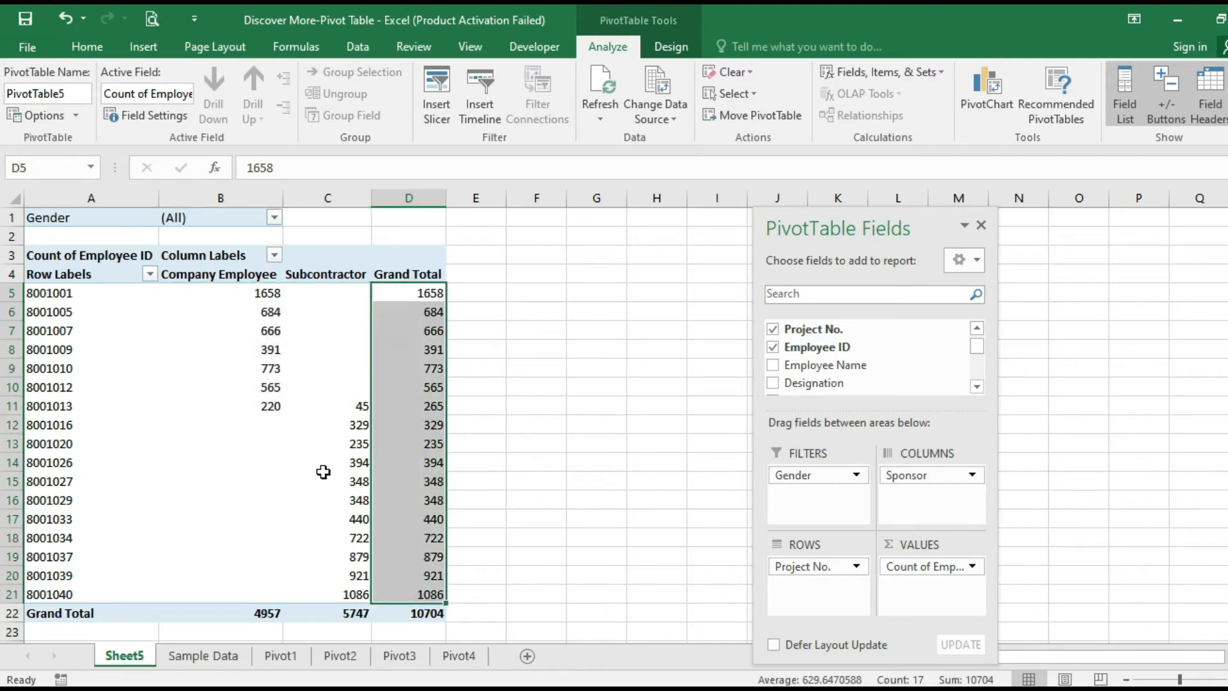
click(325, 401)
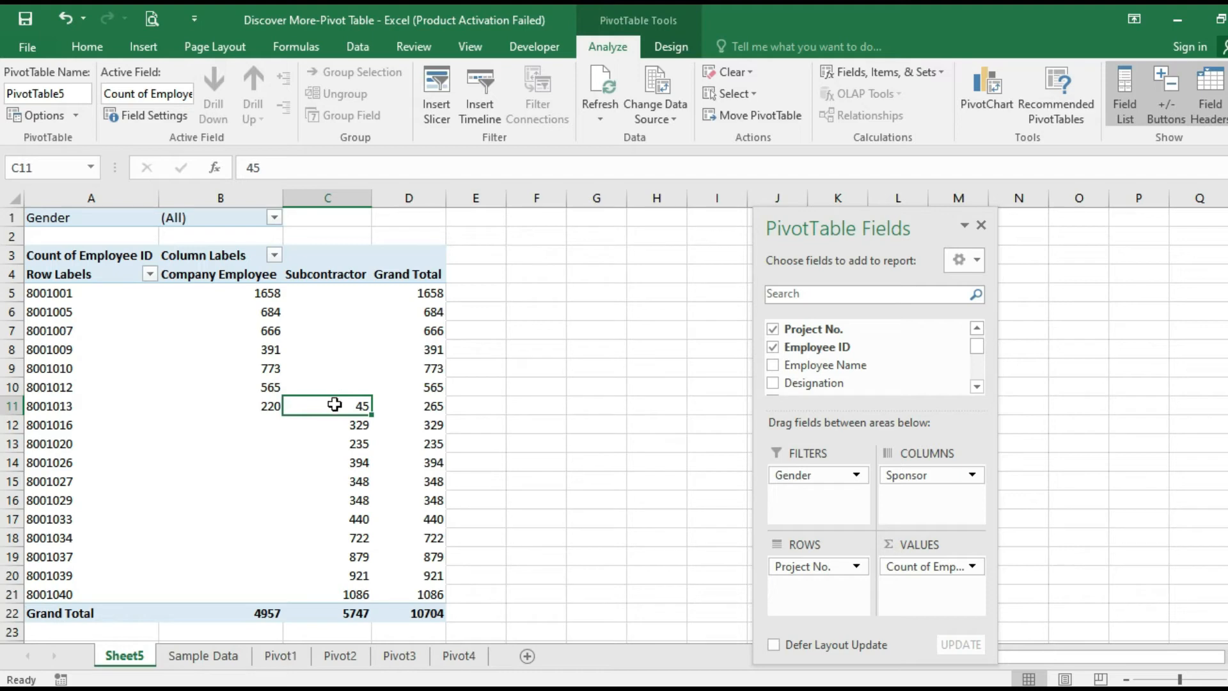
mouse_move(334, 404)
Step: Examine the list of project numbers in the row labels and the counts under Company Employee
drag(40, 293, 115, 598)
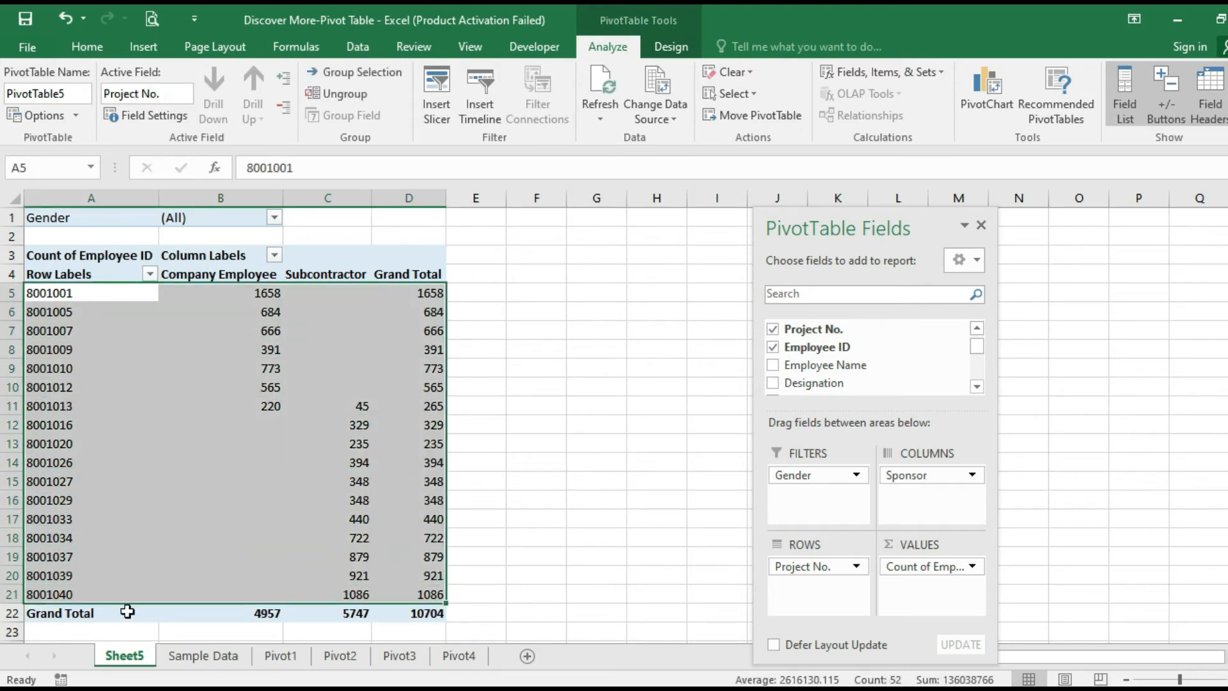
click(107, 392)
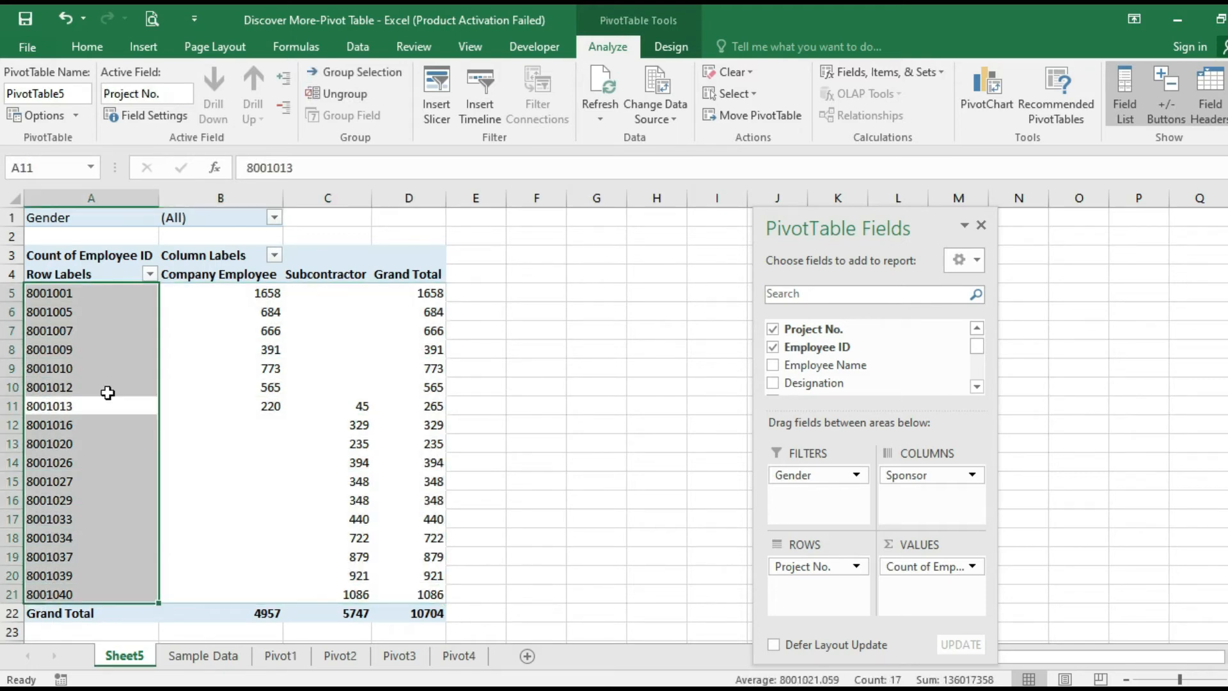
click(93, 286)
drag(92, 294, 99, 590)
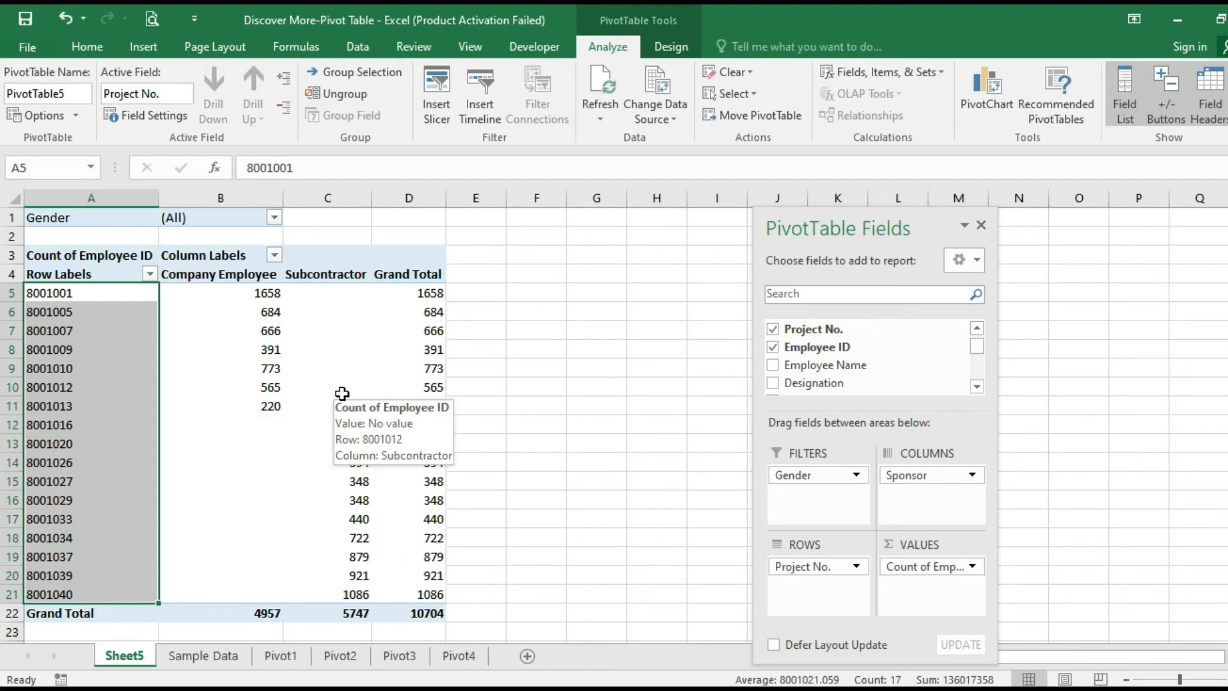
click(246, 276)
click(254, 342)
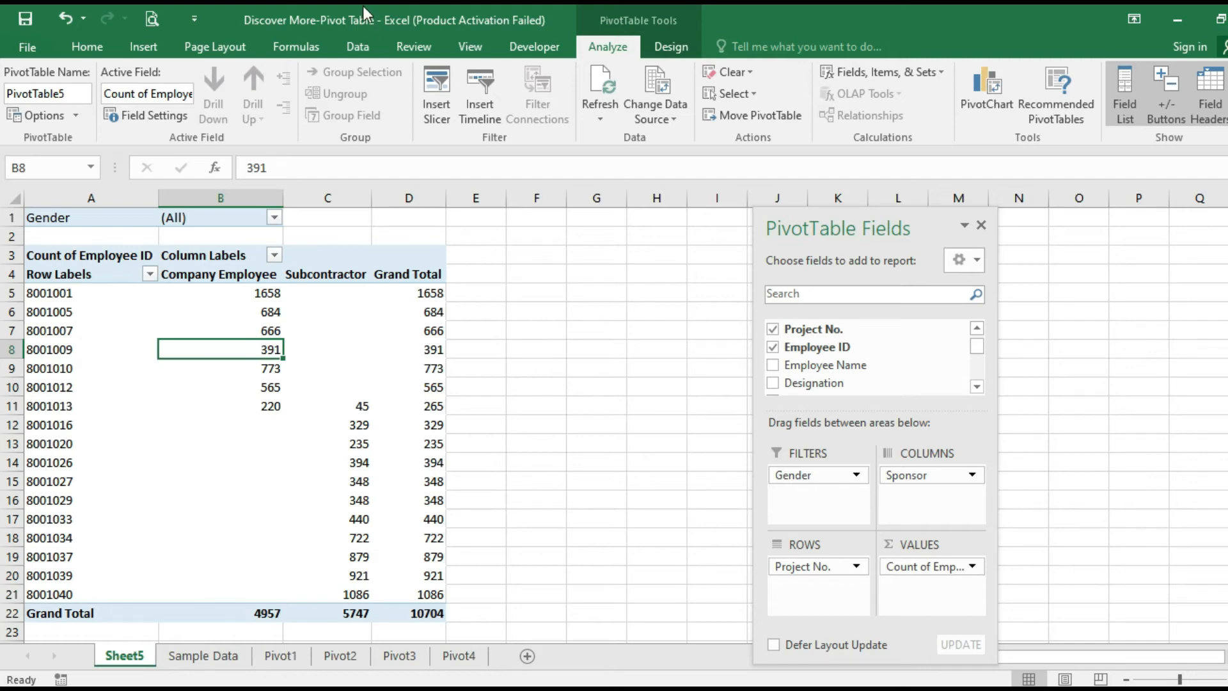
Step: Filter the PivotTable by Gender to include only Female
click(274, 217)
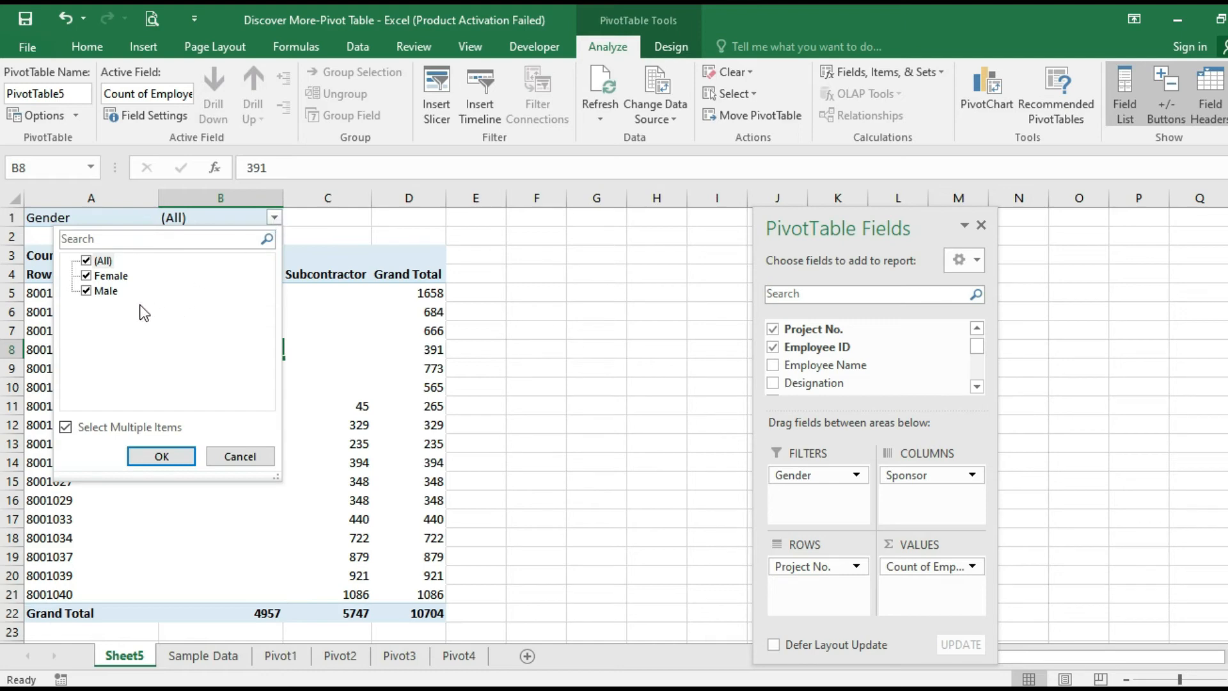
click(86, 261)
click(86, 275)
click(159, 456)
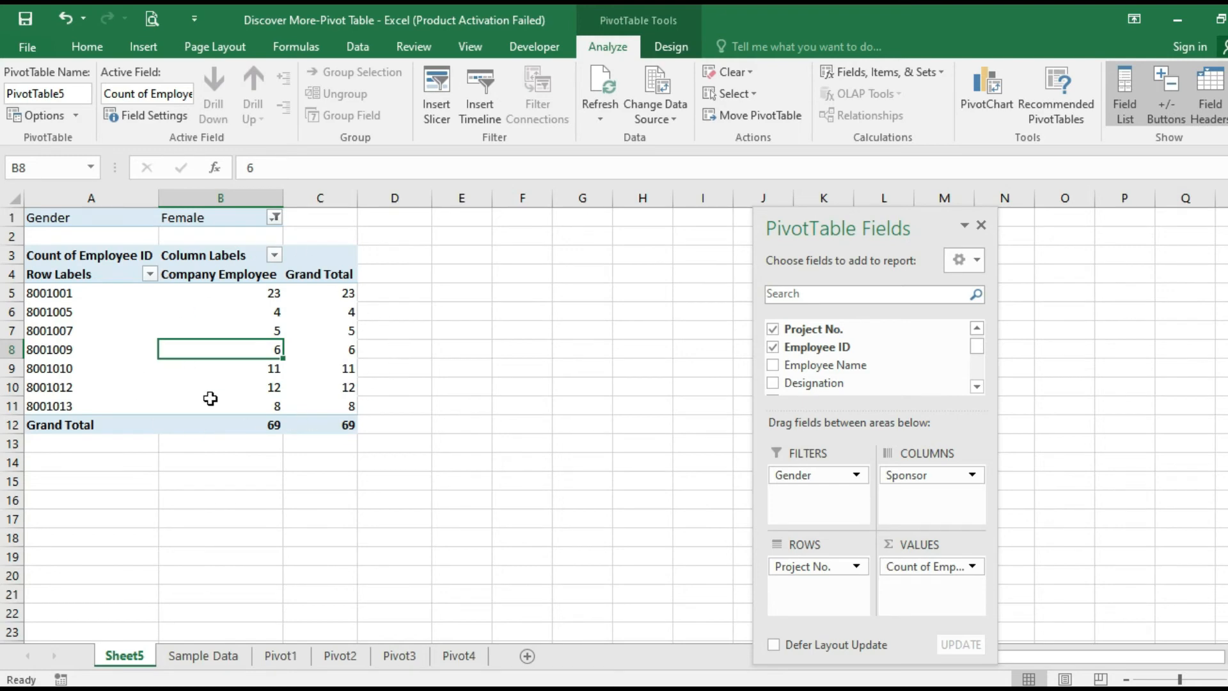
Step: Switch the Gender filter from Female to Male only
click(274, 218)
click(87, 275)
click(87, 291)
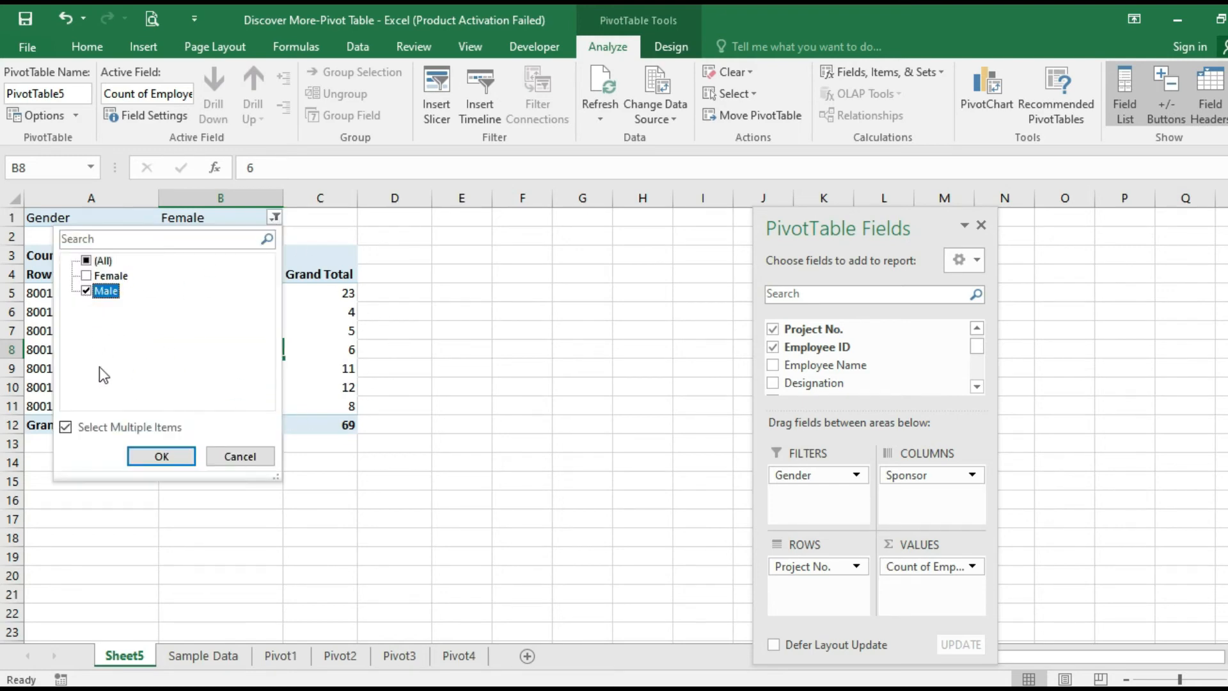
click(161, 456)
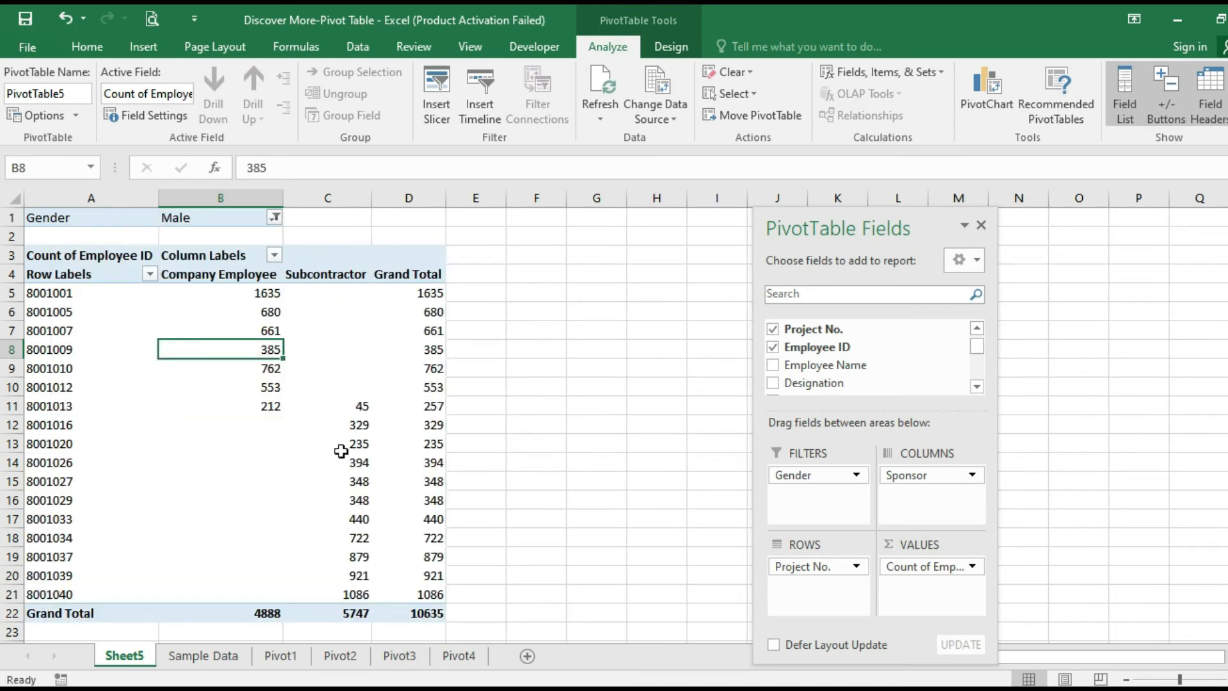
Step: Include Female again in the Gender filter so that both genders are selected
click(274, 217)
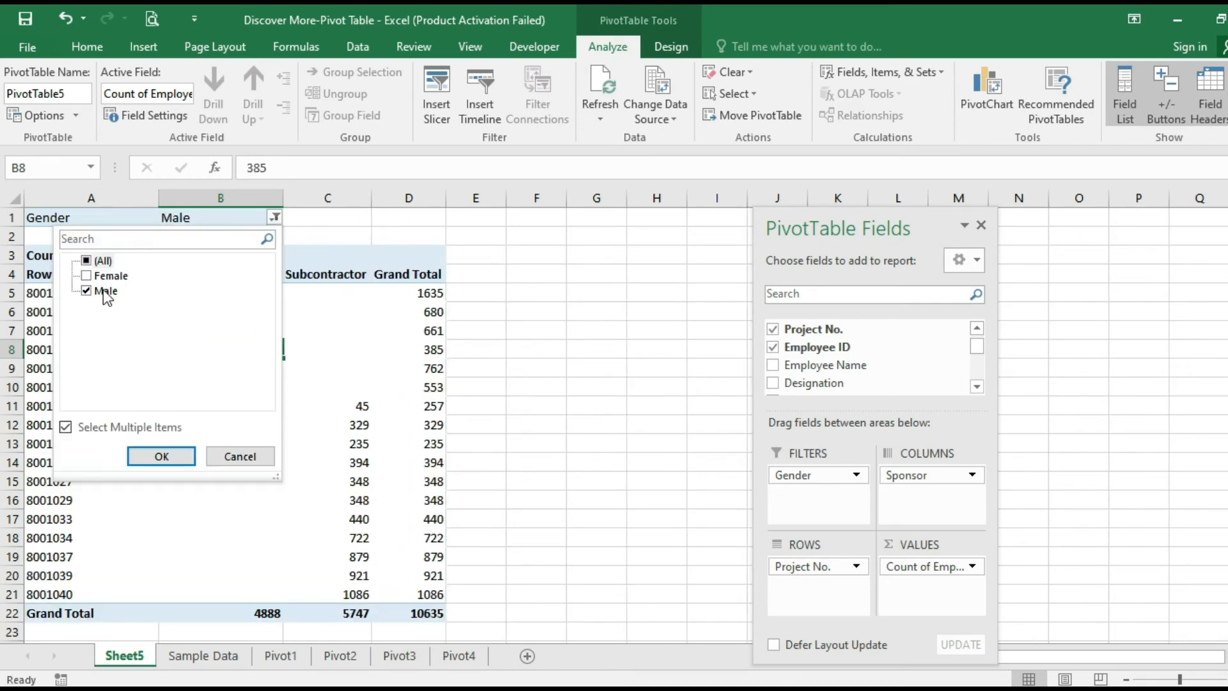
click(87, 275)
click(174, 457)
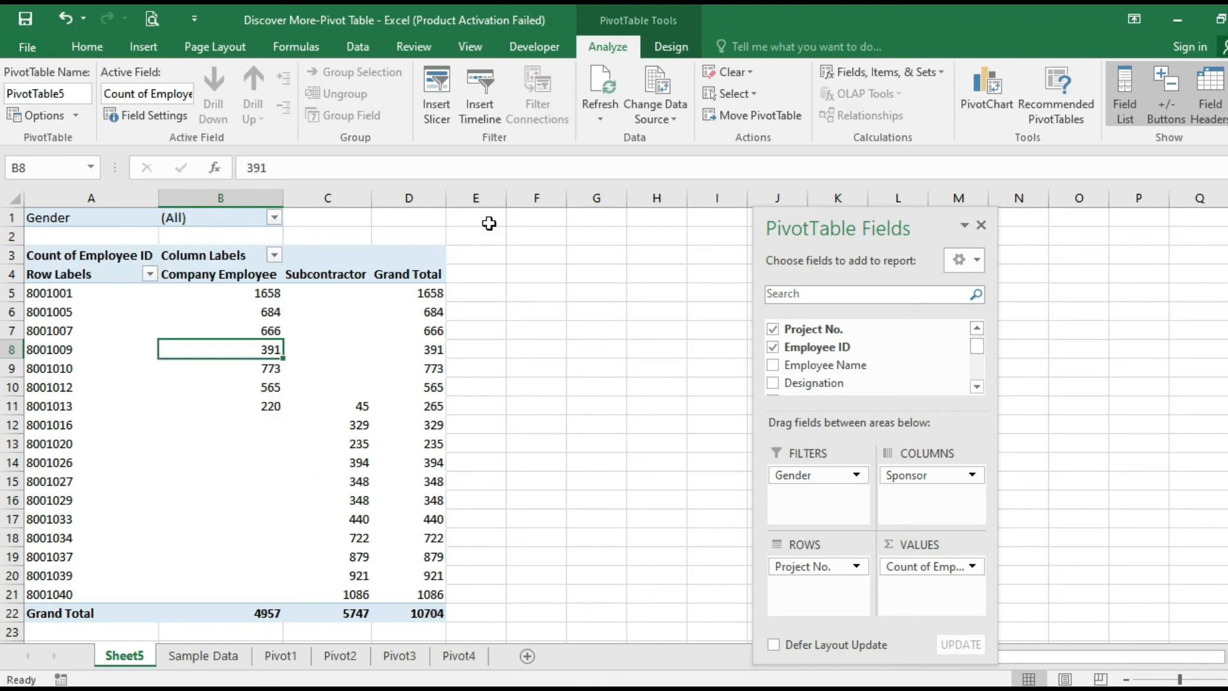
Step: Compare the Row Labels heading and the Company Employee and Subcontractor column headings with the fields placed in Rows and Columns
click(234, 315)
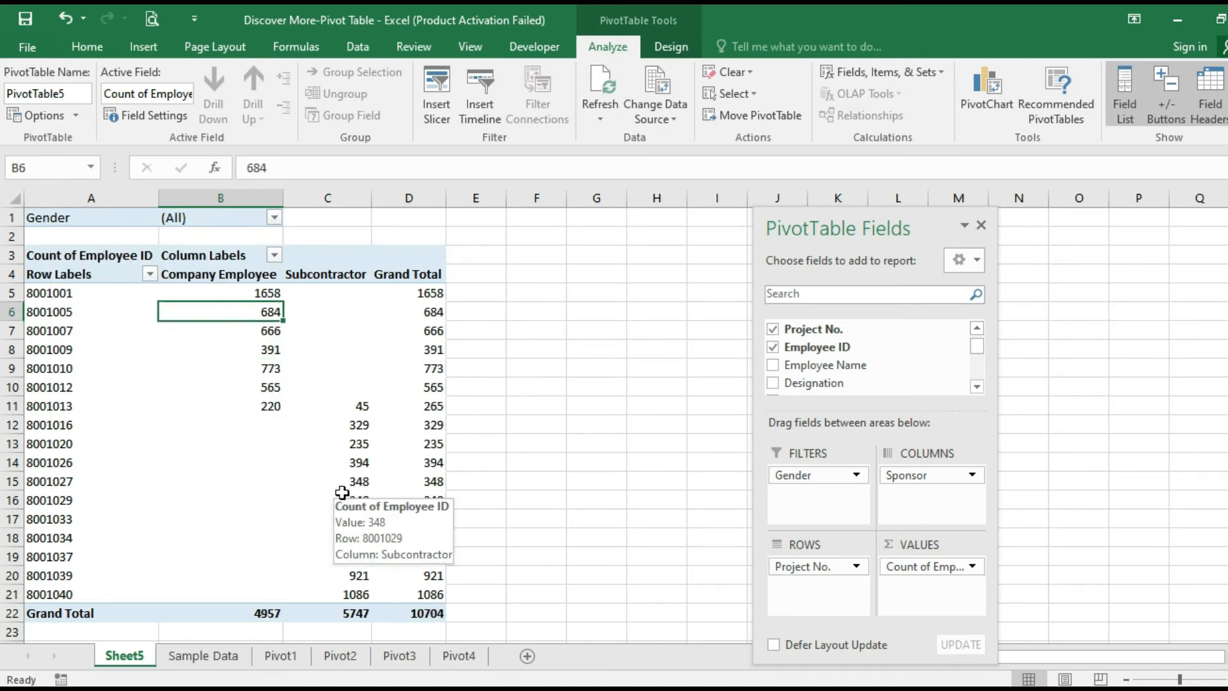
click(79, 275)
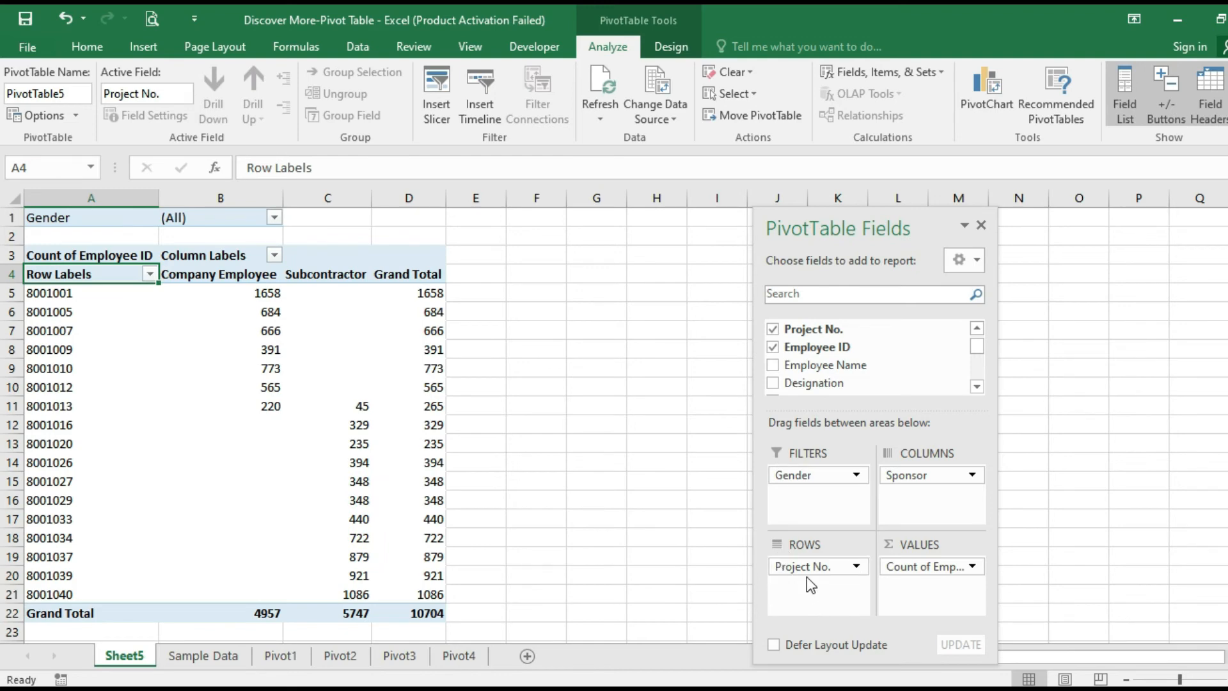
click(179, 267)
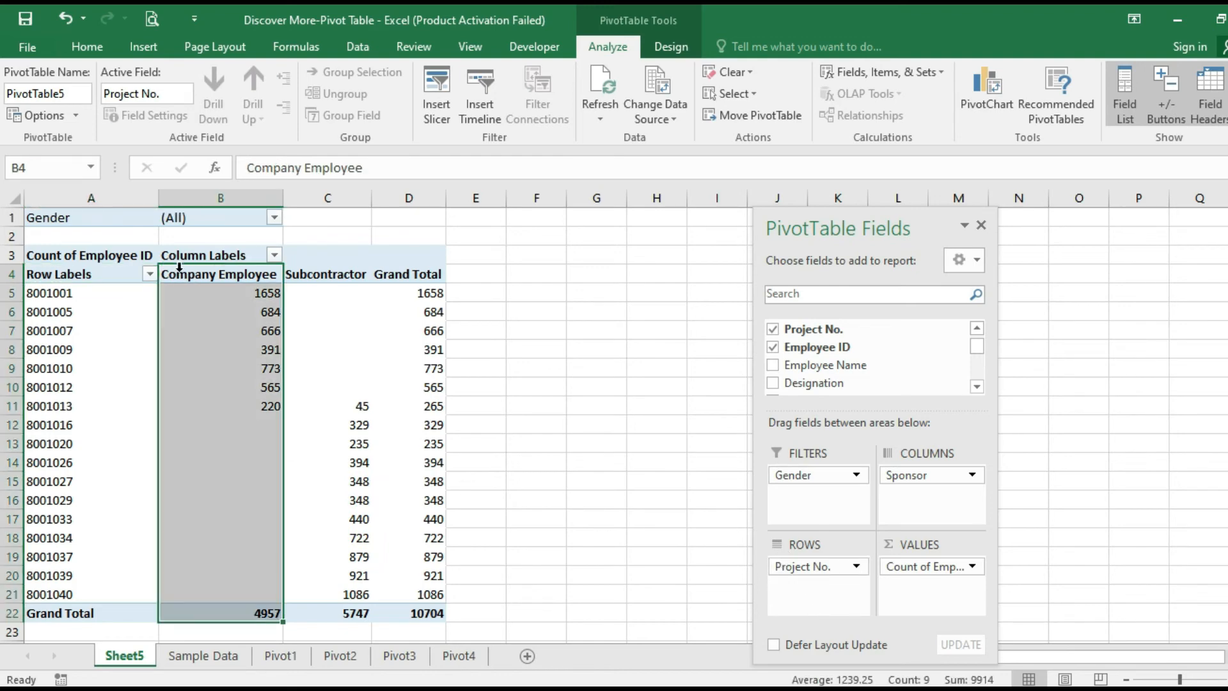
click(186, 276)
click(317, 281)
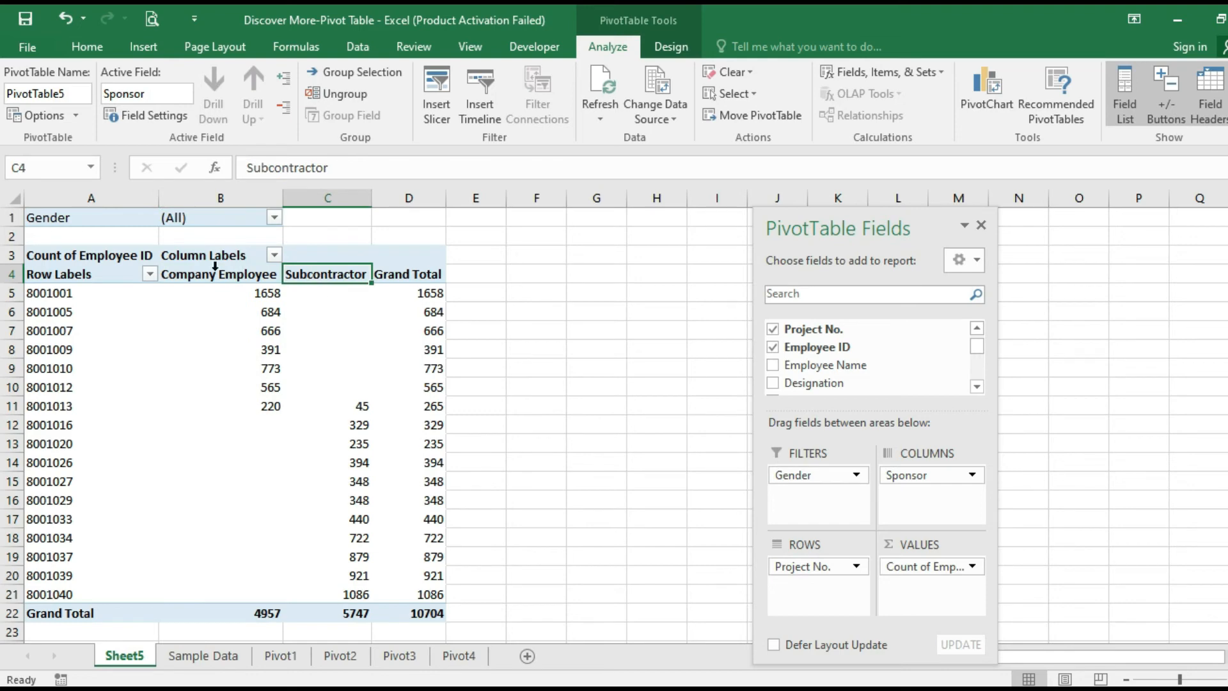
click(214, 269)
click(269, 278)
click(291, 274)
click(236, 275)
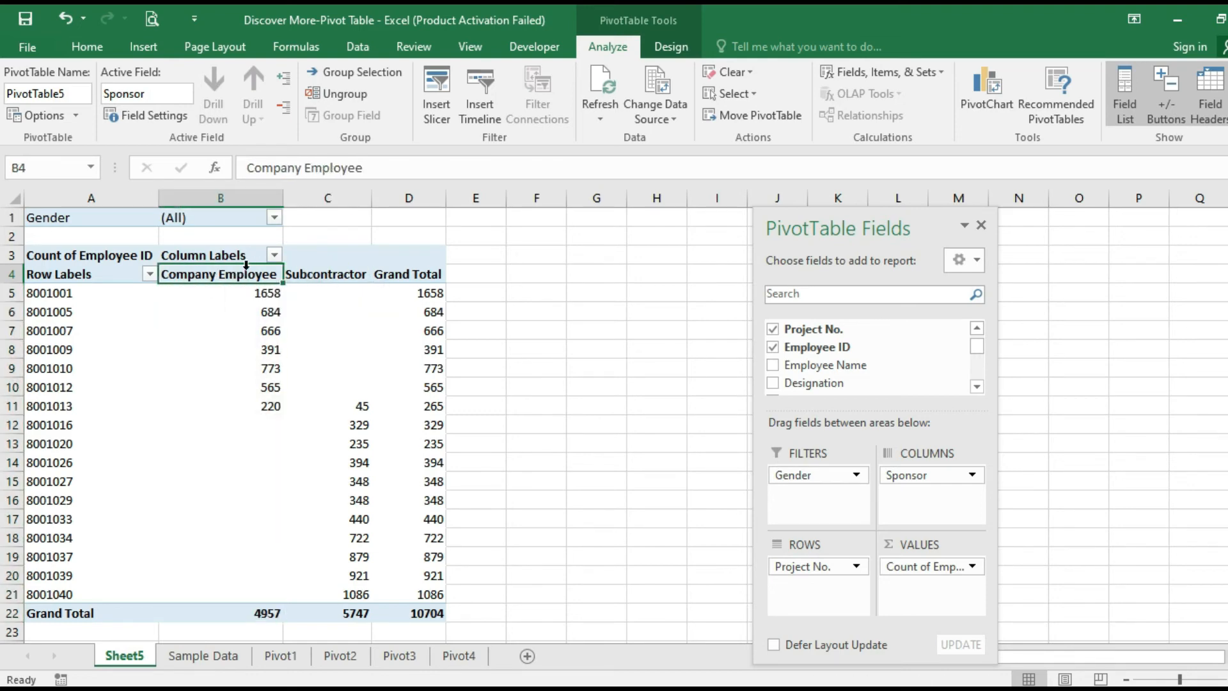
Step: Examine the space beside the PivotTable and how its column headings extend across row 4 toward column H
drag(477, 288, 676, 291)
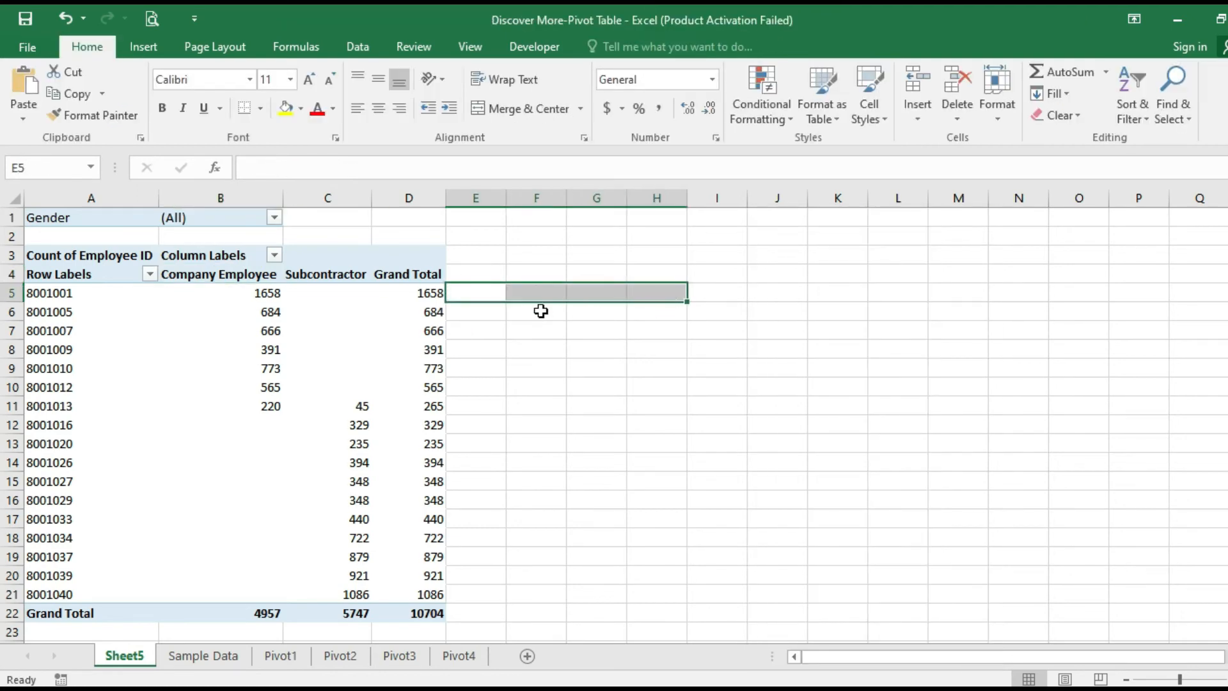
click(359, 343)
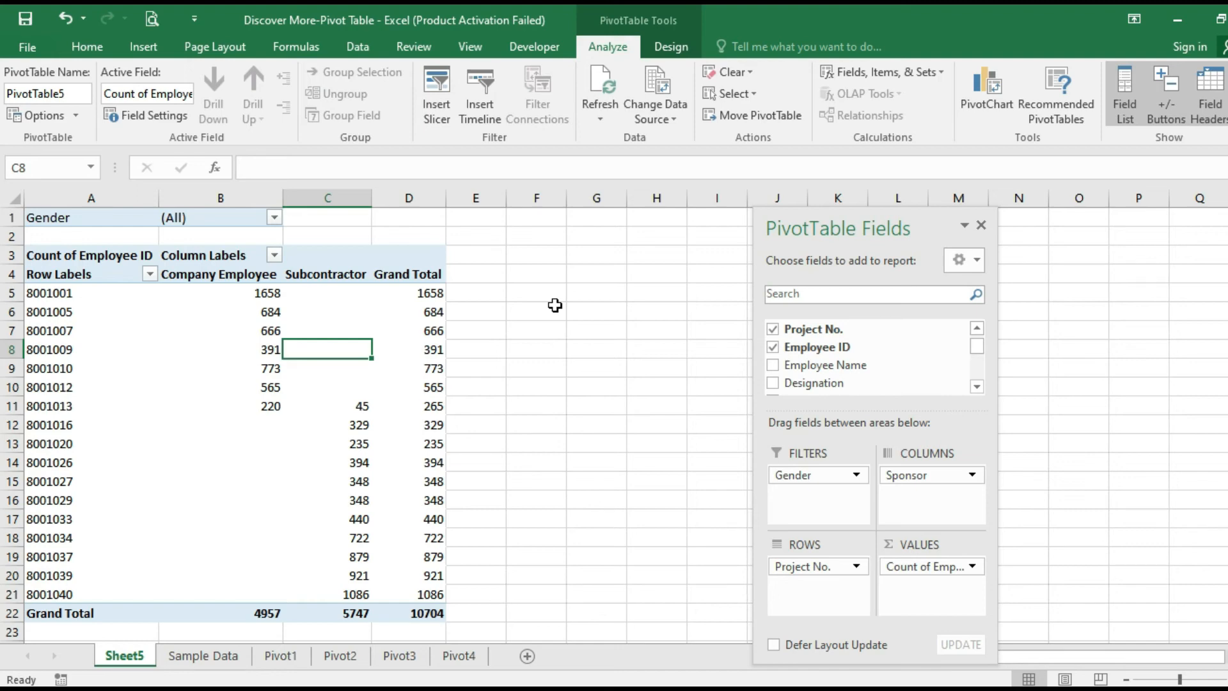
drag(474, 277, 487, 557)
click(410, 327)
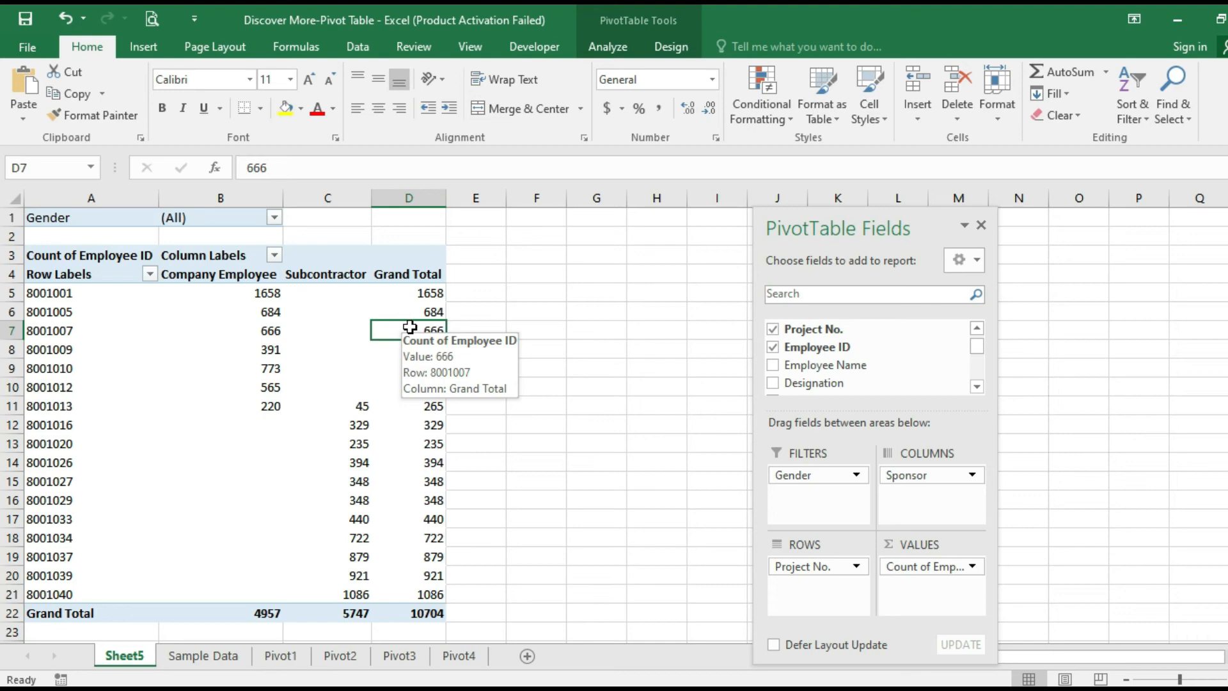
drag(214, 275, 652, 275)
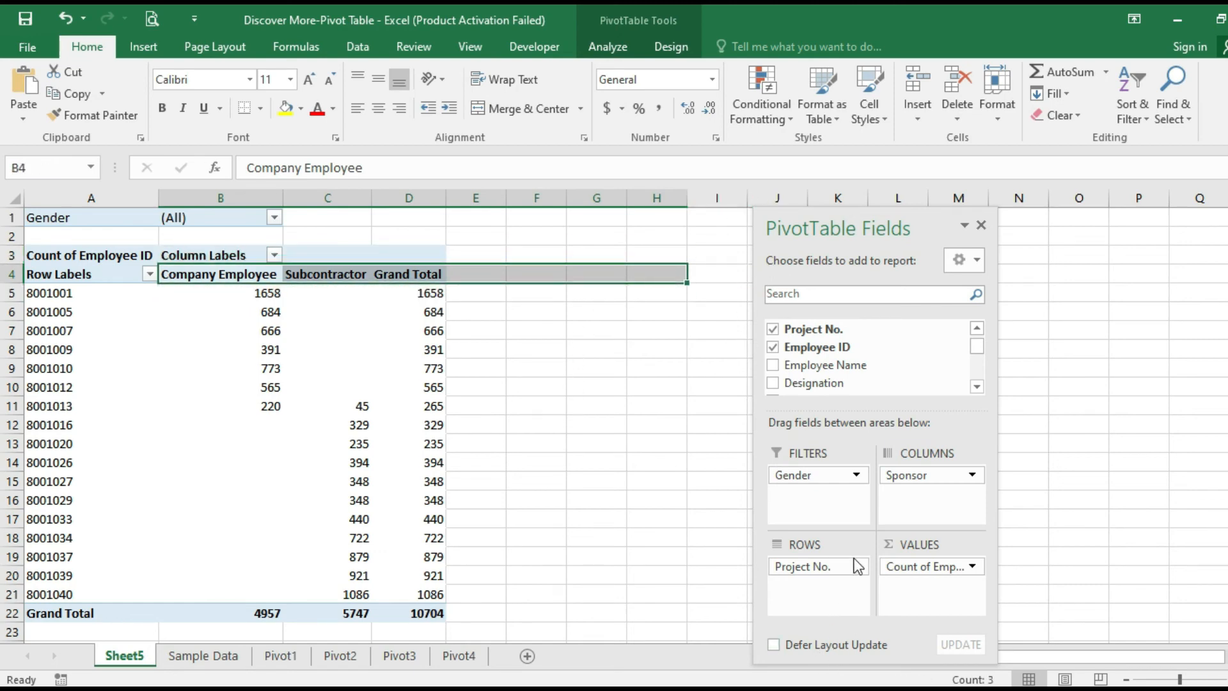
Step: Remove the Sponsor field from the PivotTable's Columns area
drag(906, 481, 710, 537)
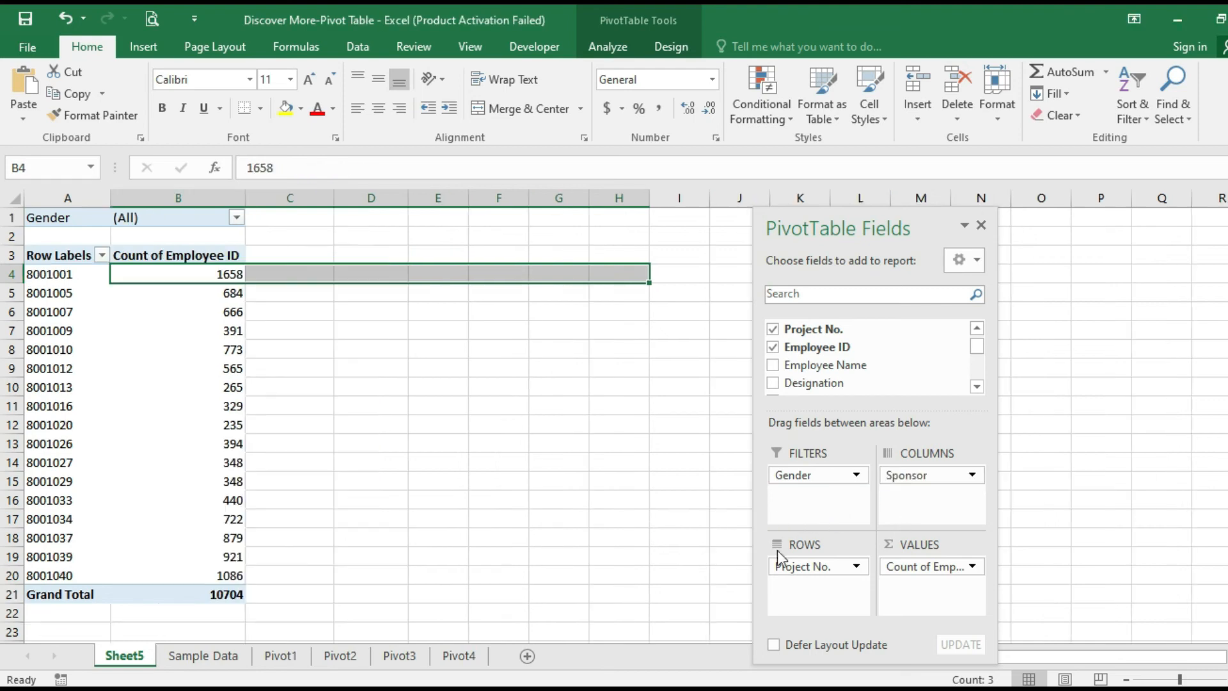
Step: Try Project No. and Employee ID in turn as the PivotTable's column field, removing each one again
drag(795, 568, 911, 512)
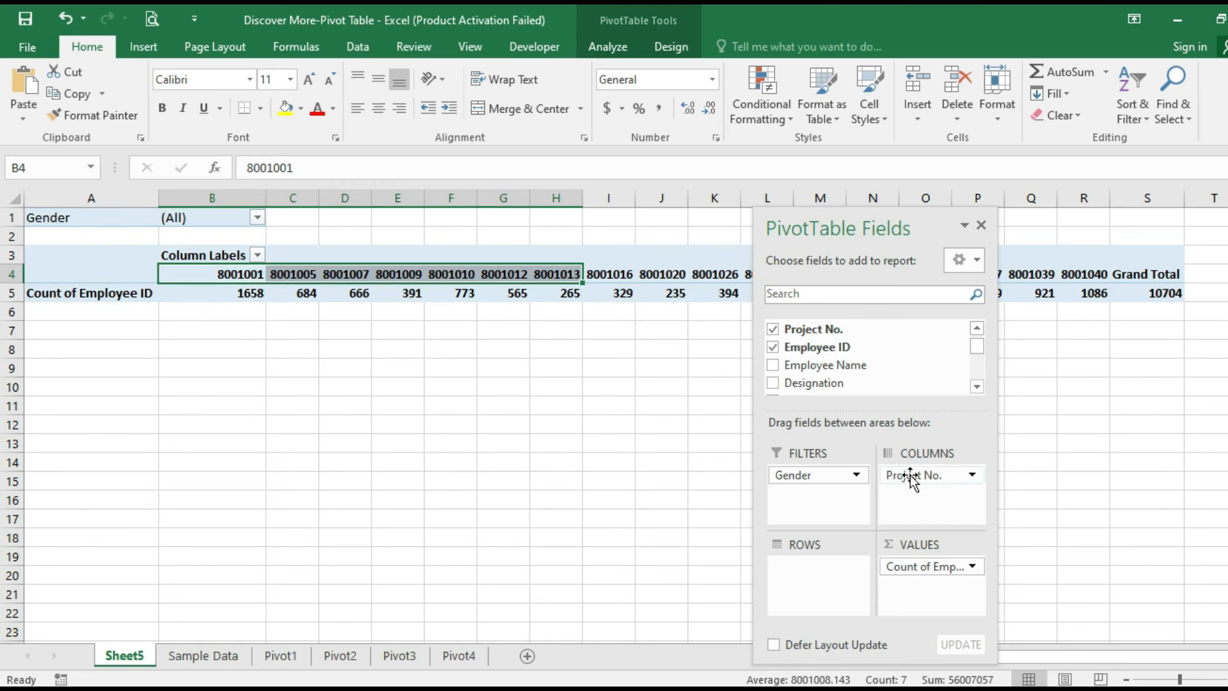
drag(910, 476, 630, 505)
drag(829, 351, 933, 493)
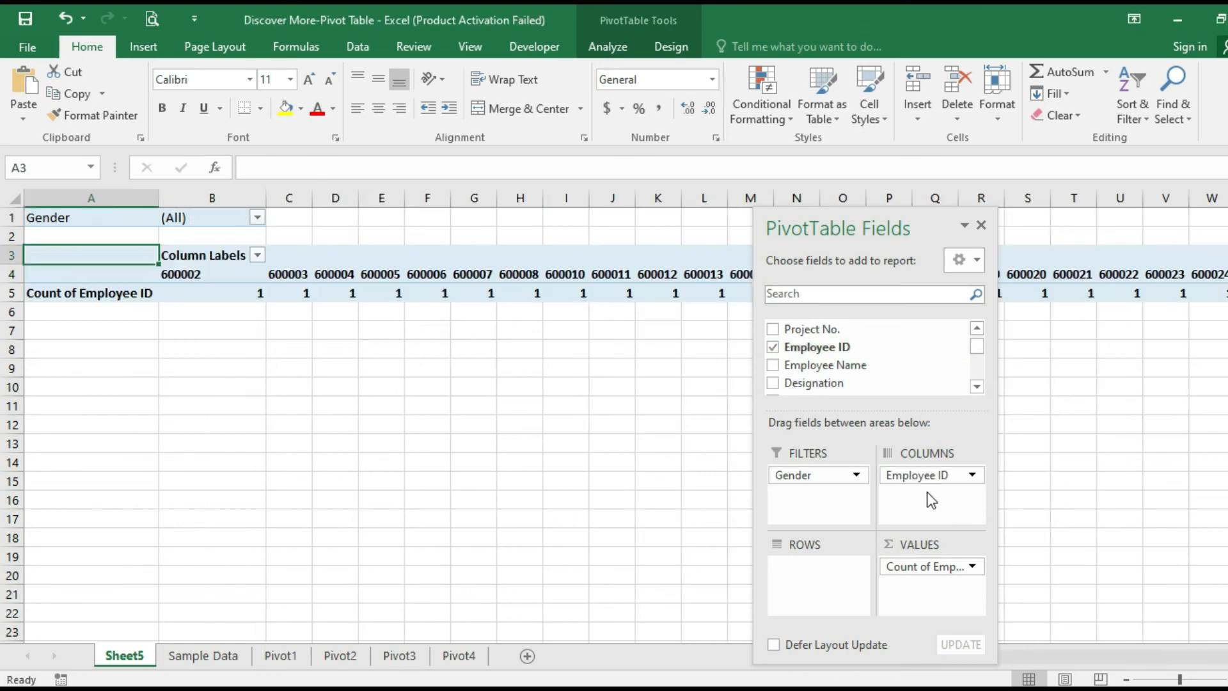
drag(946, 479, 335, 477)
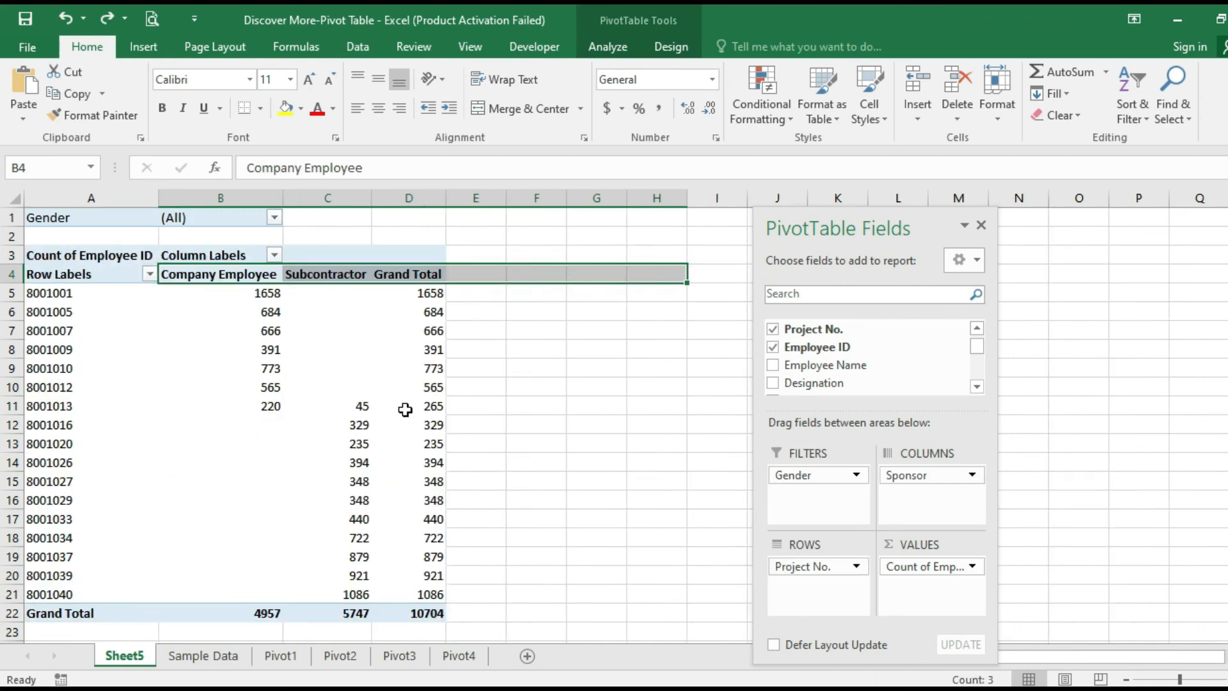
Step: Rename the PivotTable's Row Labels heading in cell A4 to "Project number"
click(293, 363)
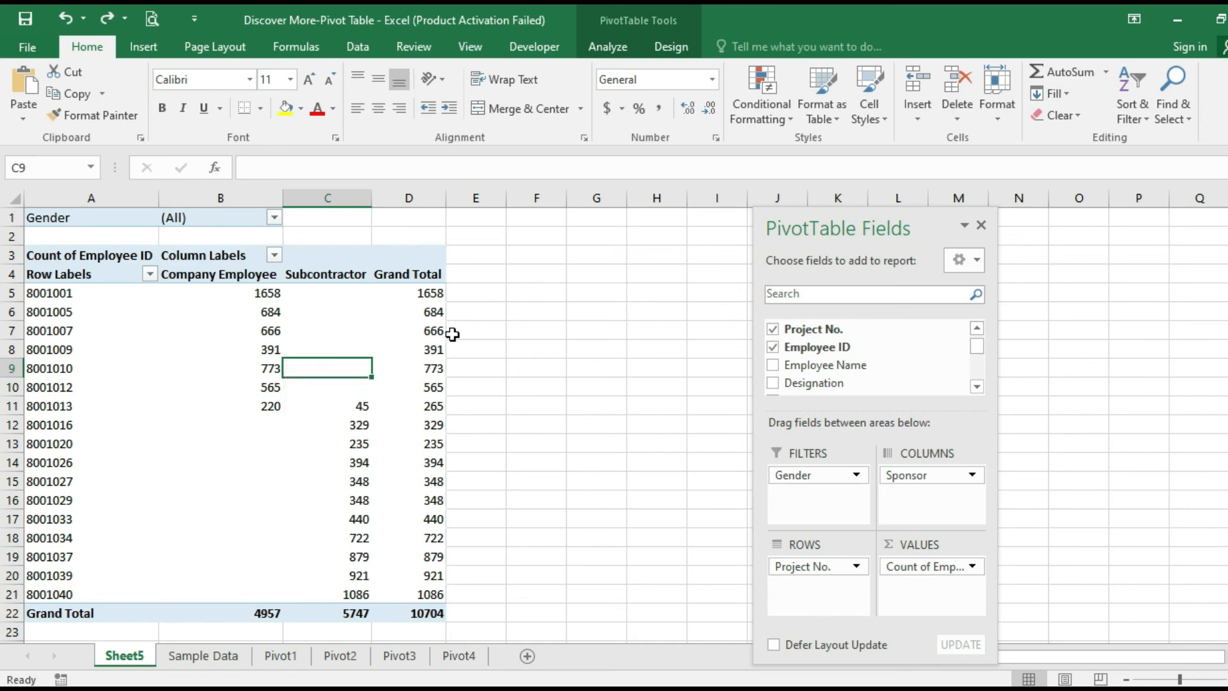
click(64, 274)
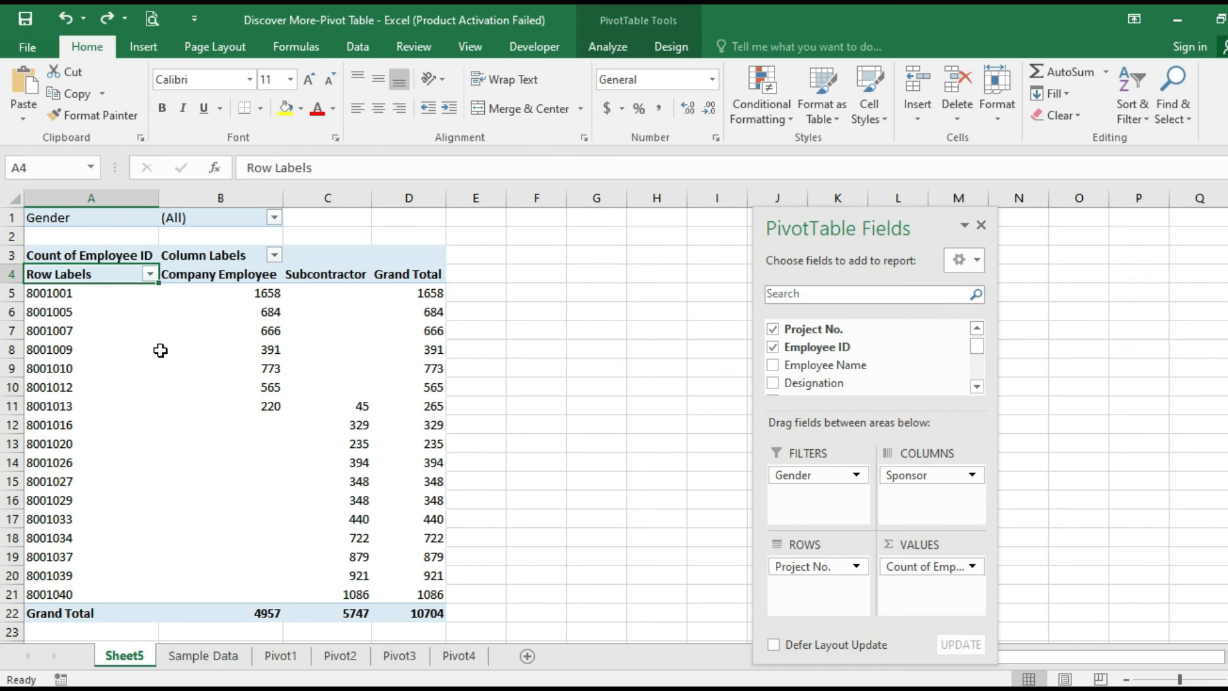
mouse_move(159, 350)
mouse_move(162, 431)
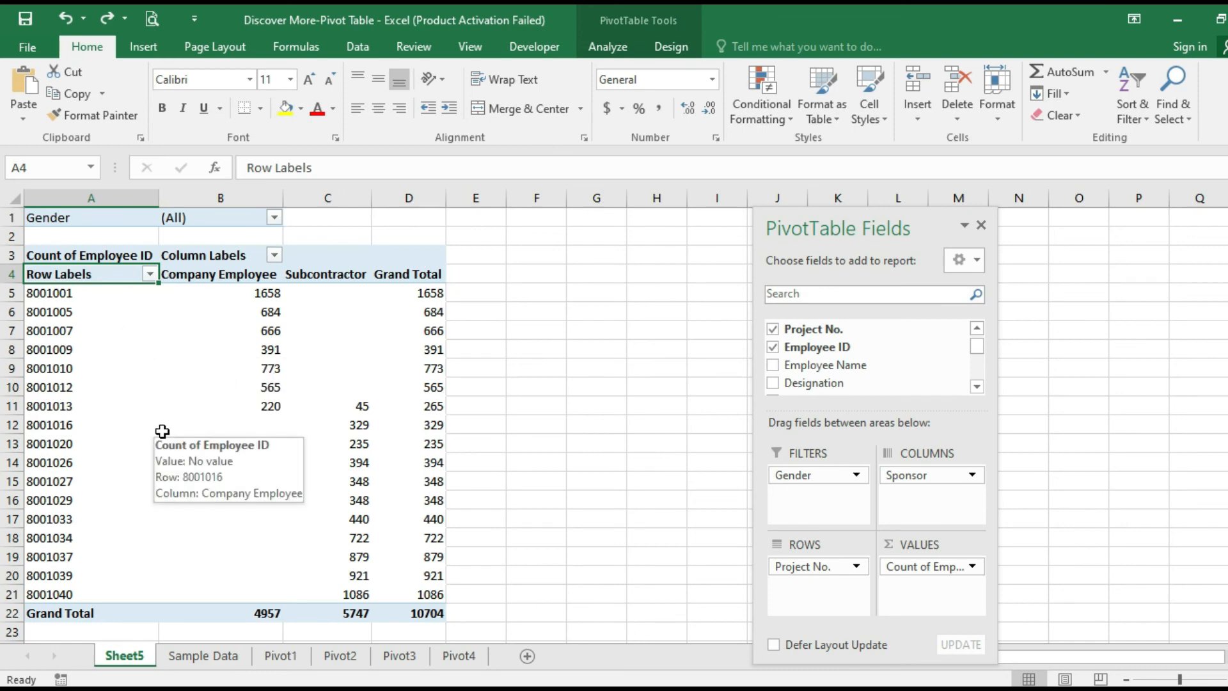
text(Projec)
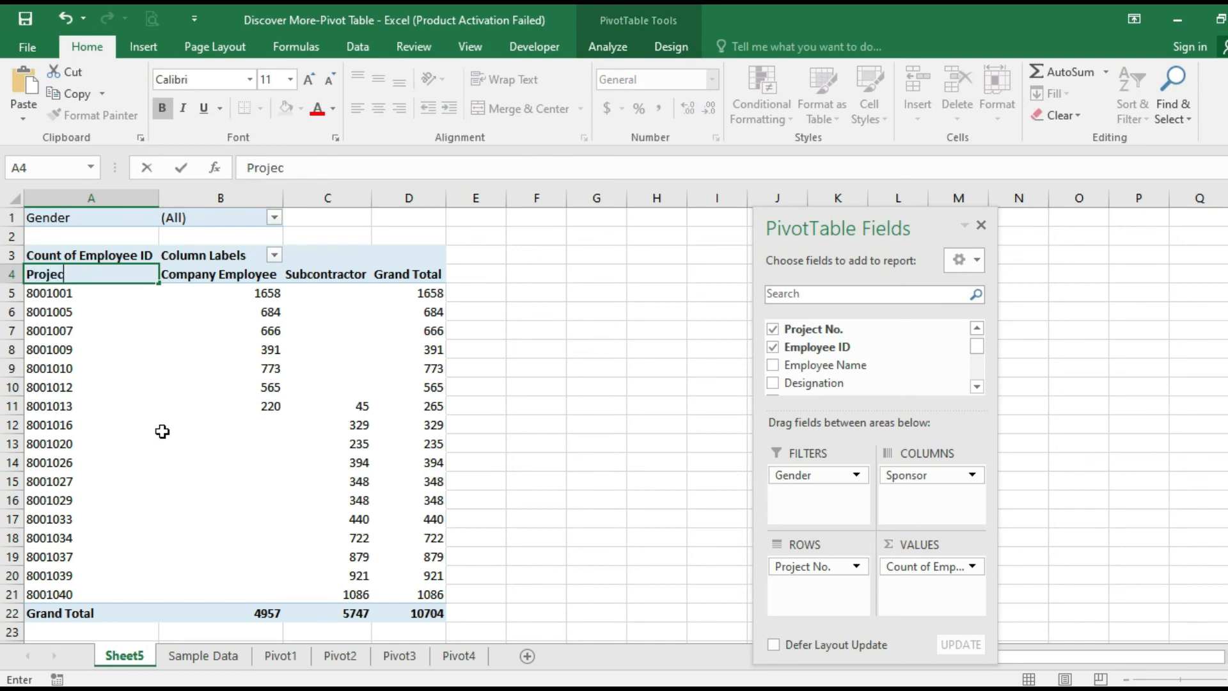
text(t number)
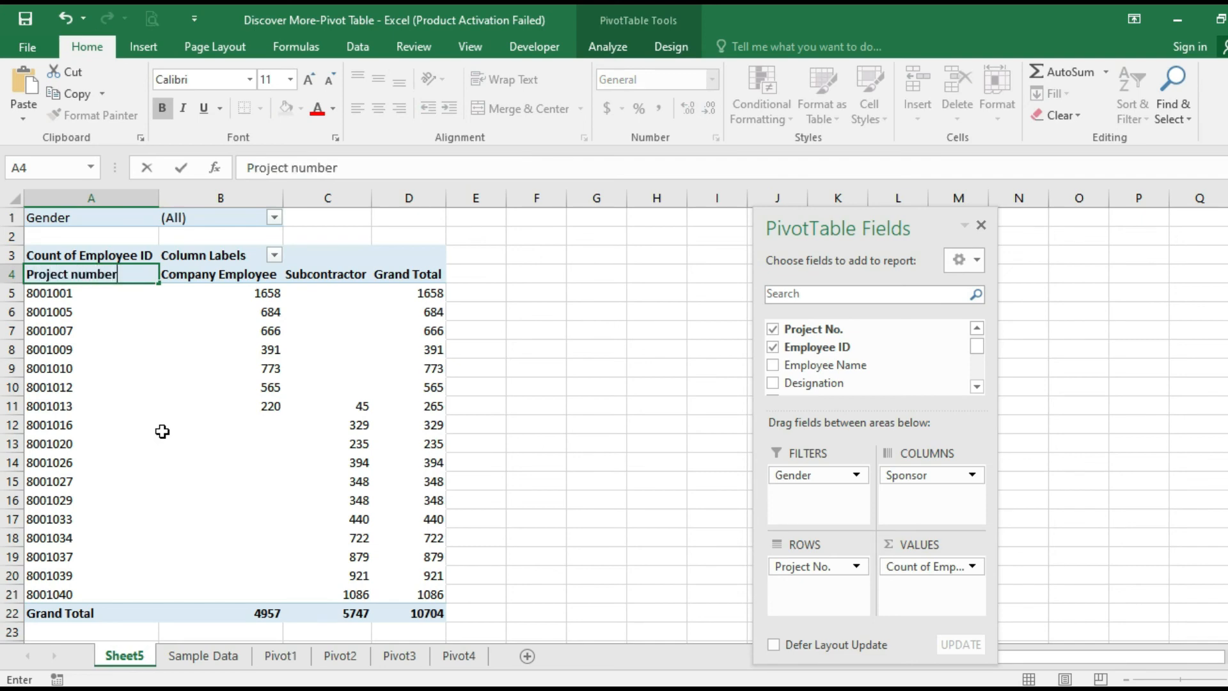
key(Return)
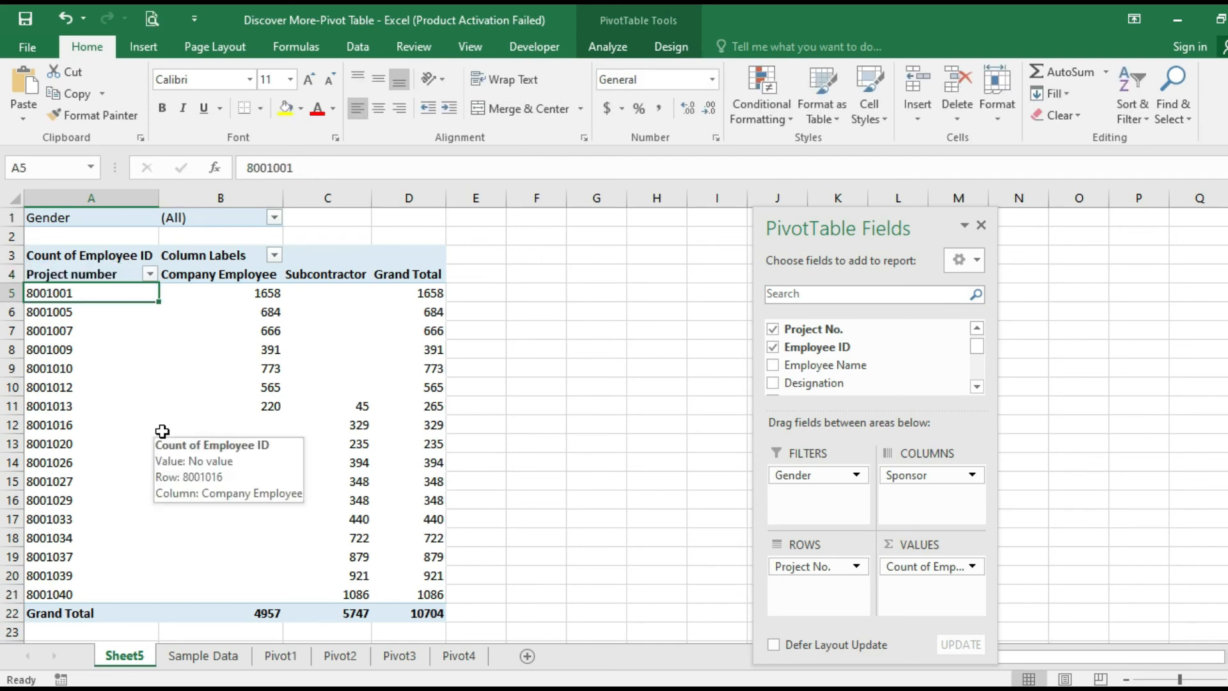
Step: Hide row 3, which holds the Count of Employee ID and Column Labels headings
click(100, 276)
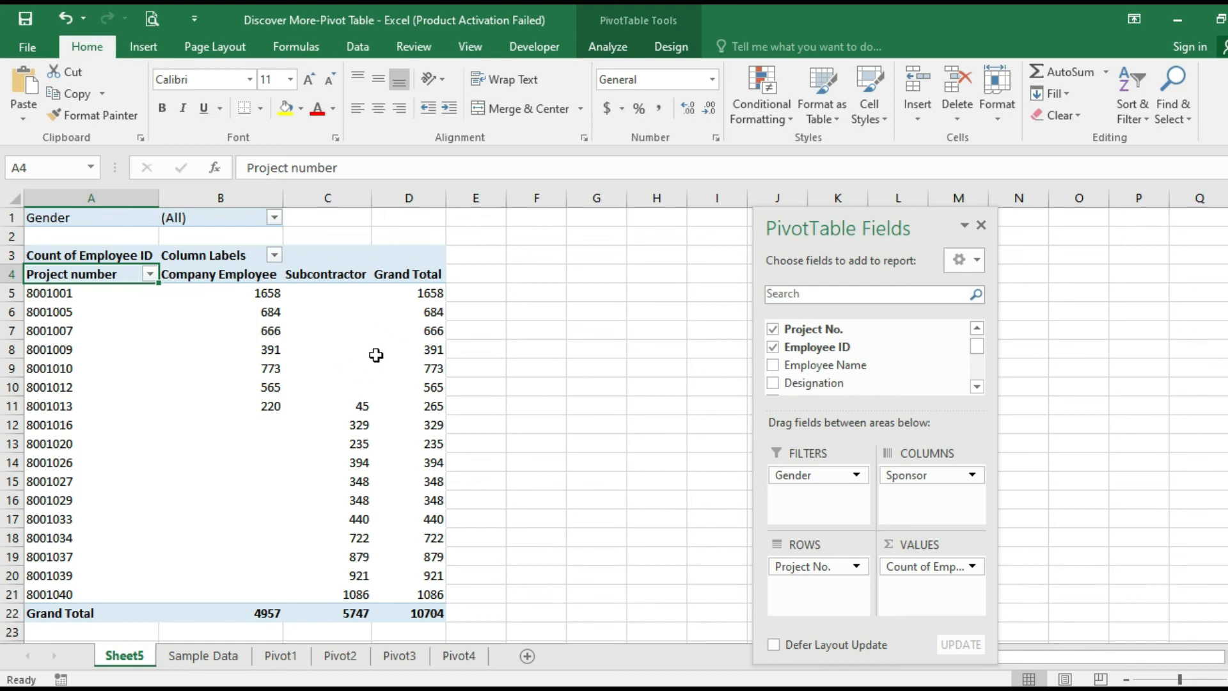
mouse_move(249, 363)
click(118, 255)
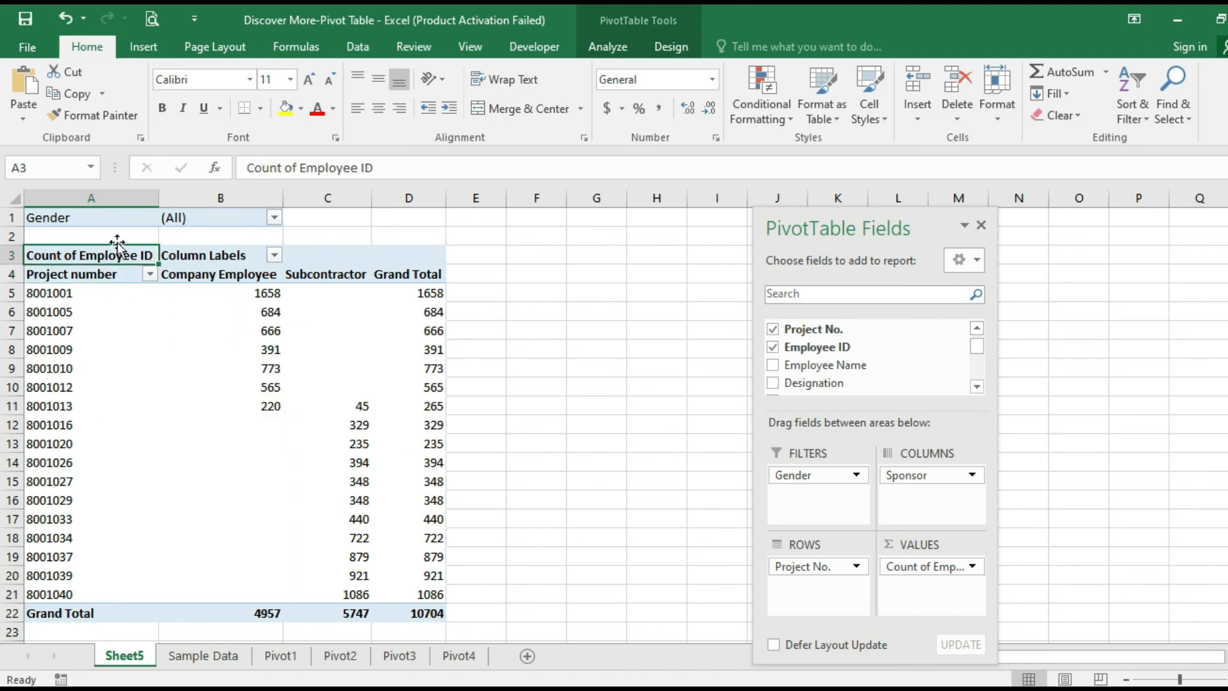
click(996, 118)
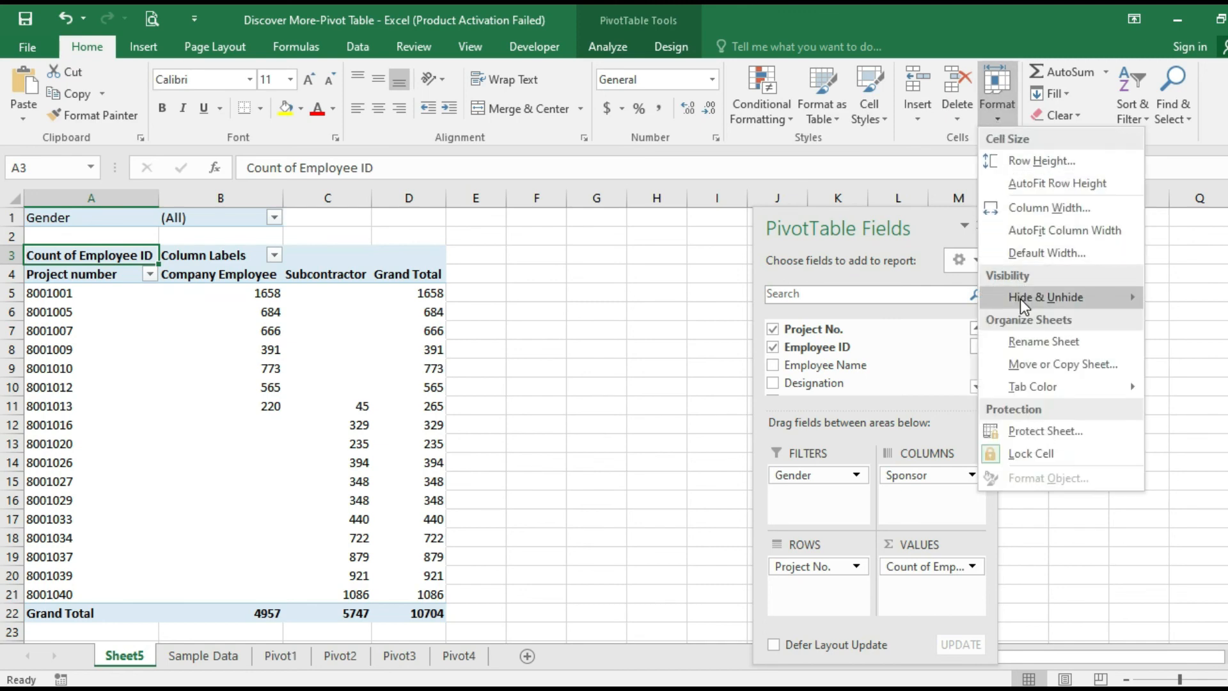
mouse_move(1023, 304)
click(1187, 299)
click(264, 306)
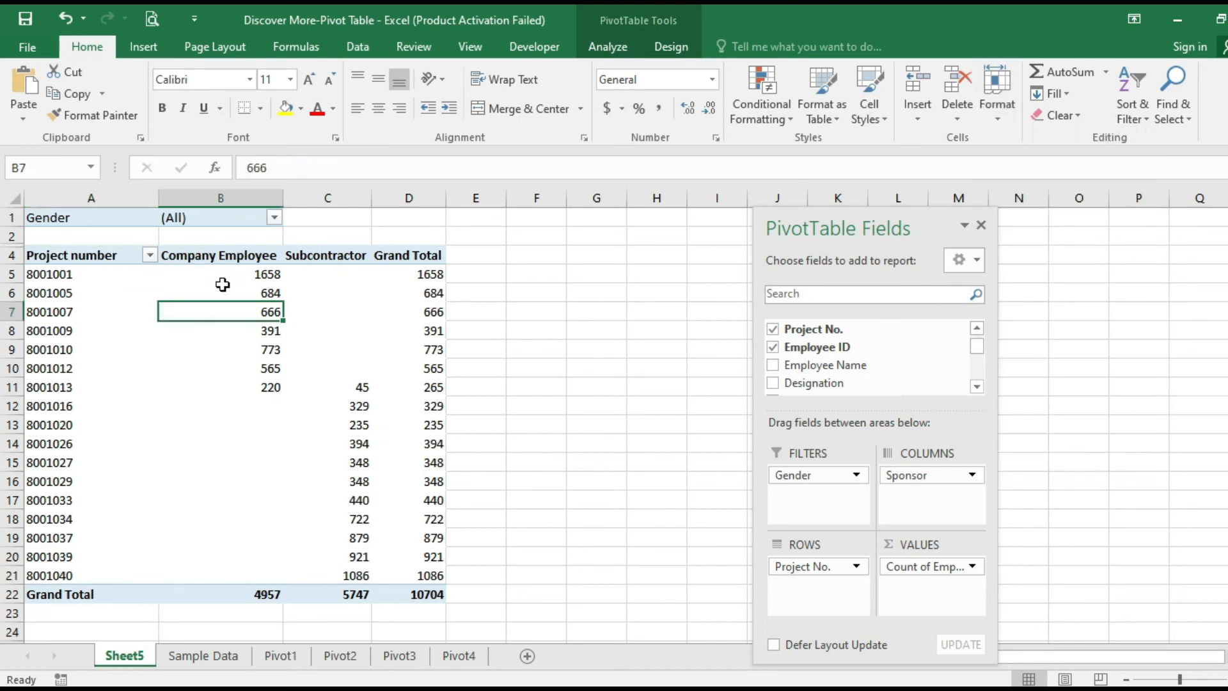
Step: Center the contents of the PivotTable range A4:D22, from the headings to the Grand Total row
drag(69, 255, 399, 592)
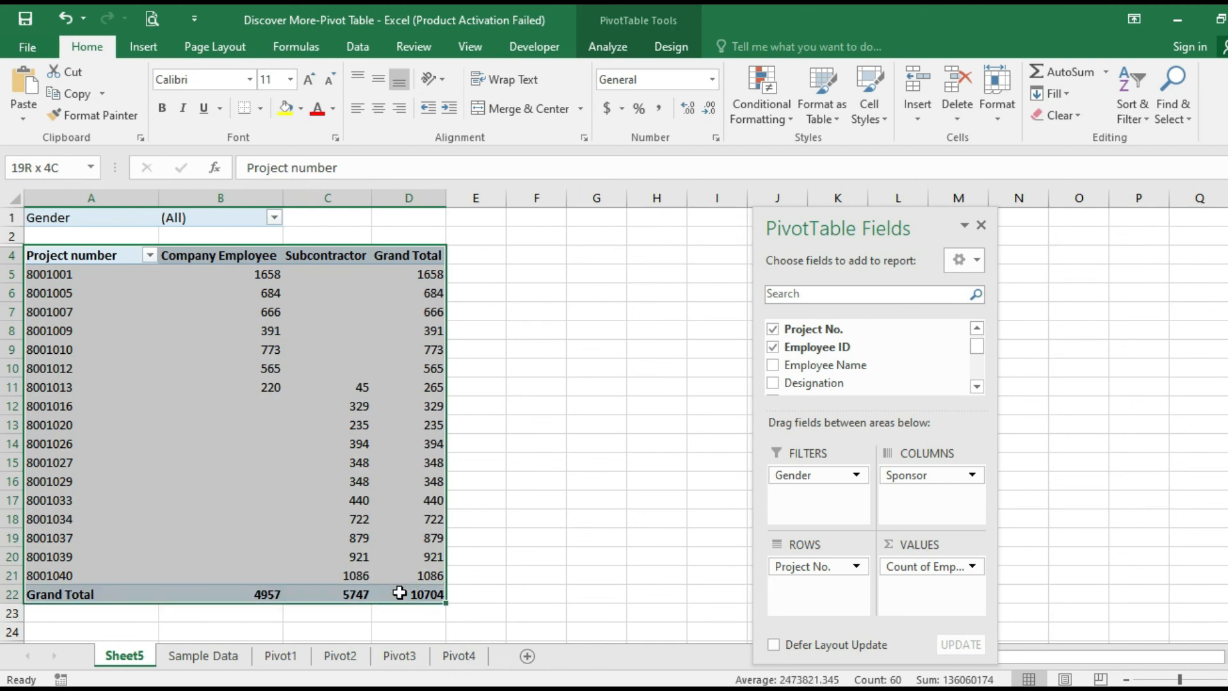
click(378, 110)
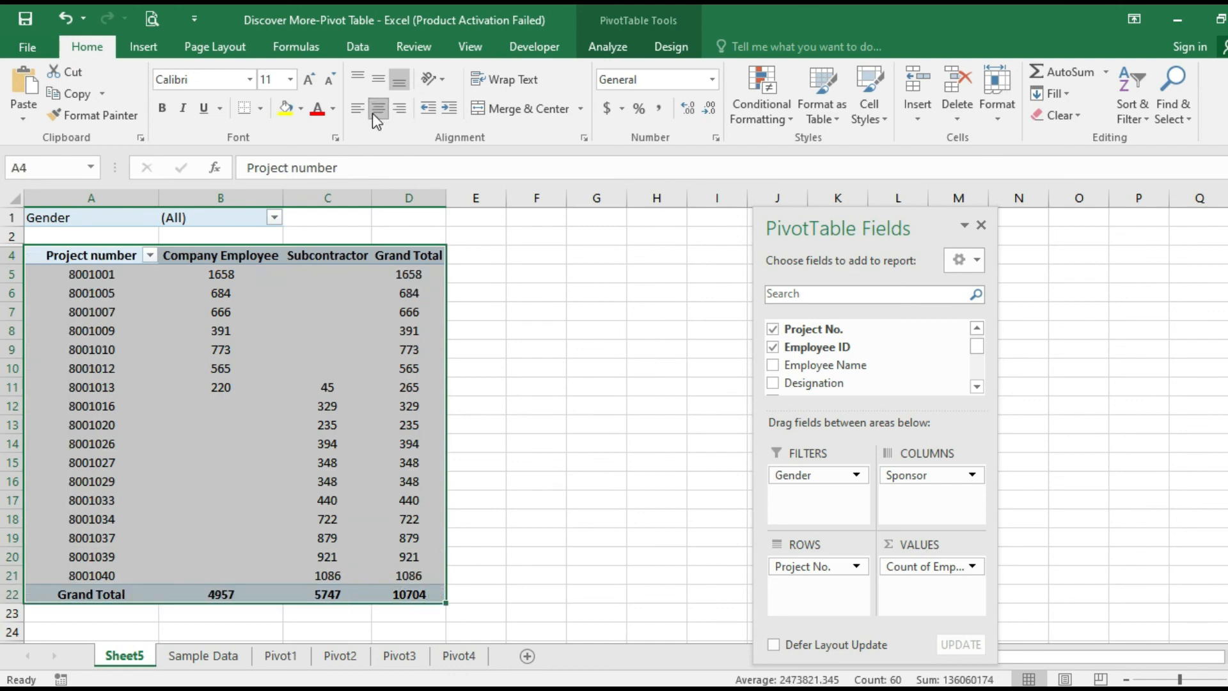
click(131, 329)
Step: Apply all borders to the PivotTable cells from the Project number heading through the Grand Total row
drag(87, 254, 402, 592)
click(263, 109)
click(258, 269)
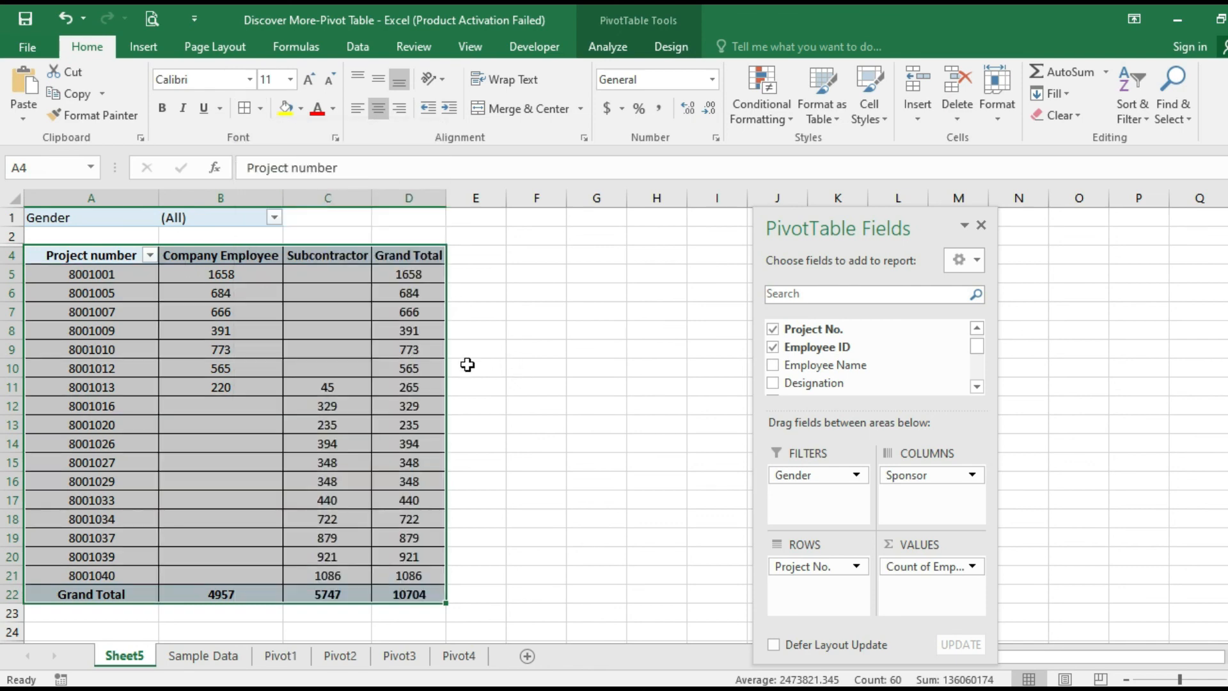
click(250, 329)
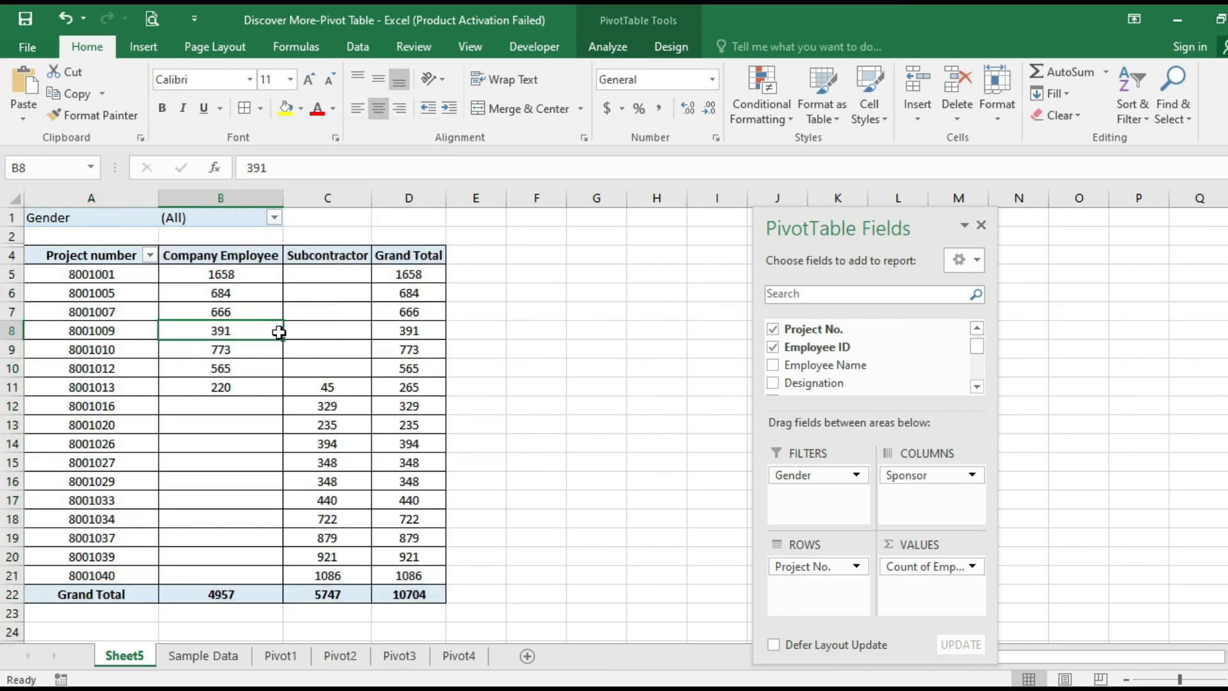
mouse_move(343, 340)
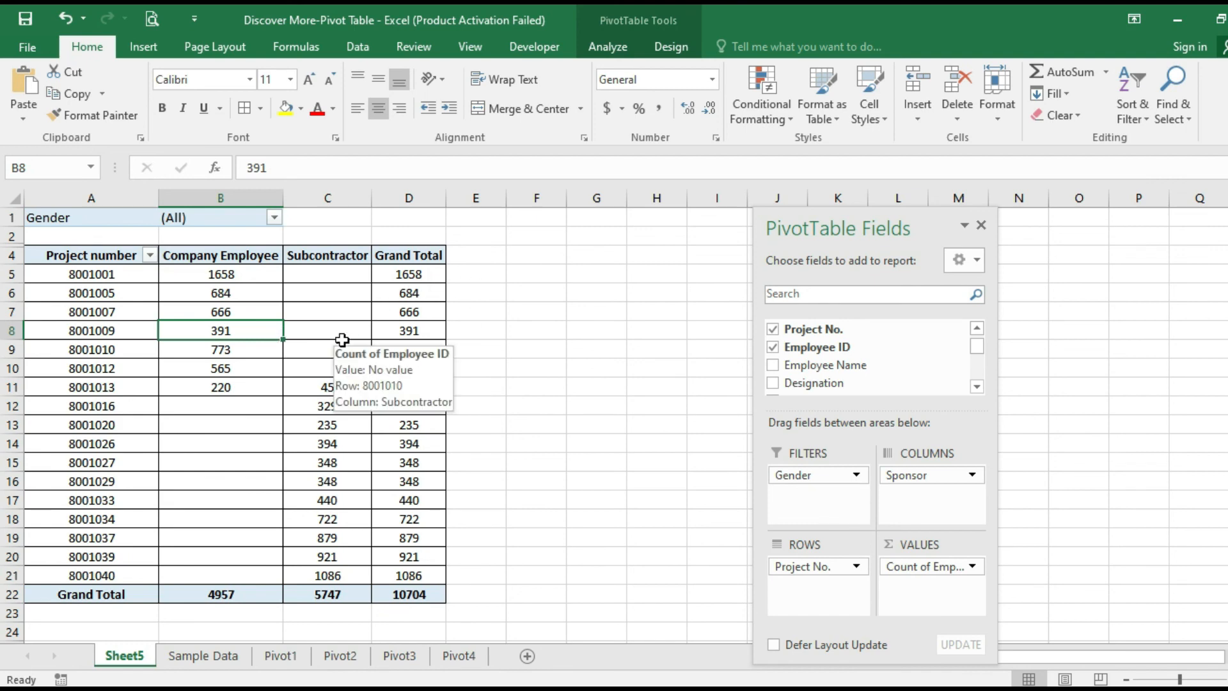